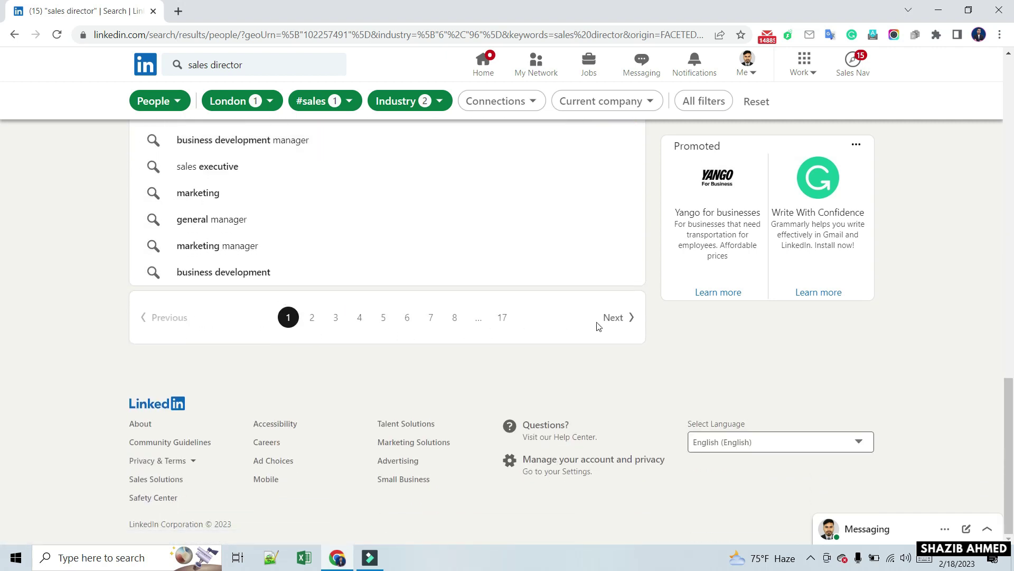
# Load phantombuster.com in a new Chrome tab beside the LinkedIn search tab
pyautogui.scroll(10, 442, 268)
pyautogui.scroll(6, 438, 265)
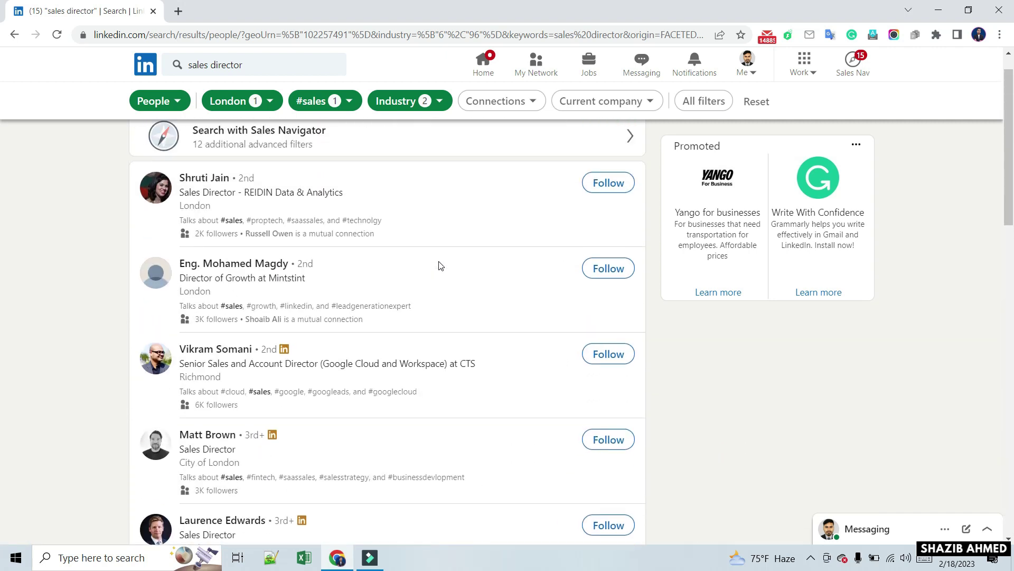
pyautogui.click(178, 11)
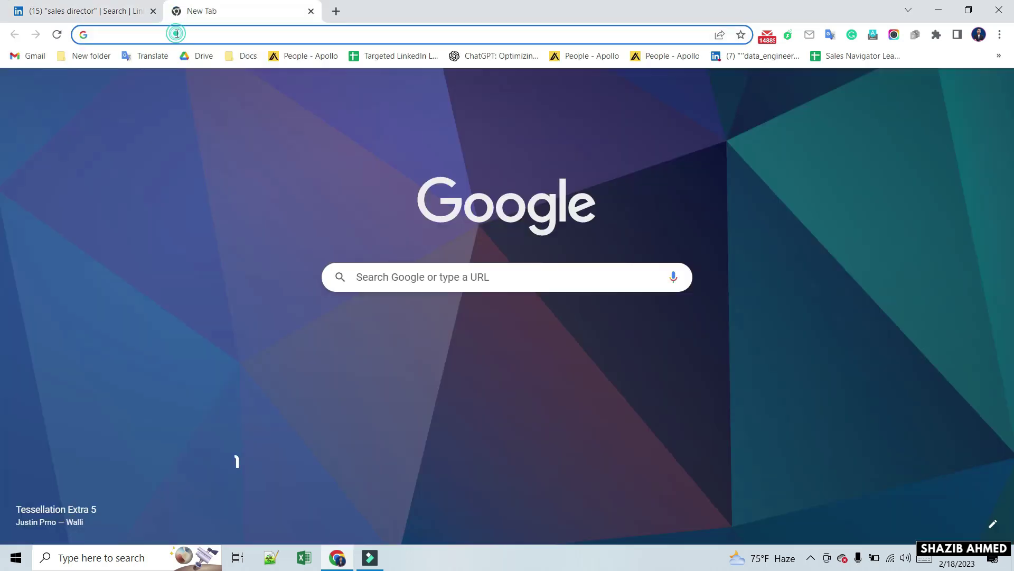
pyautogui.click(176, 35)
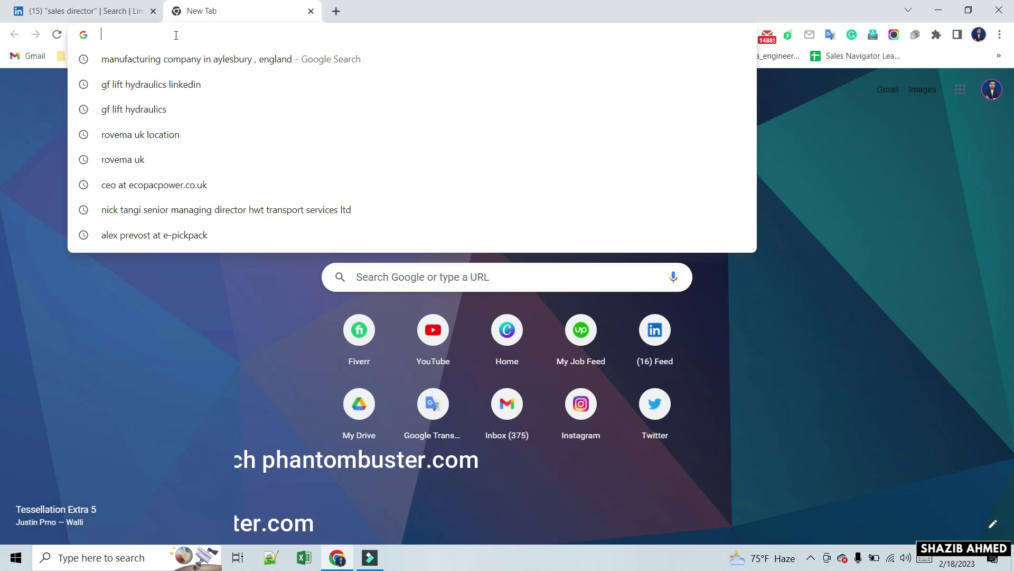
pyautogui.write('phan')
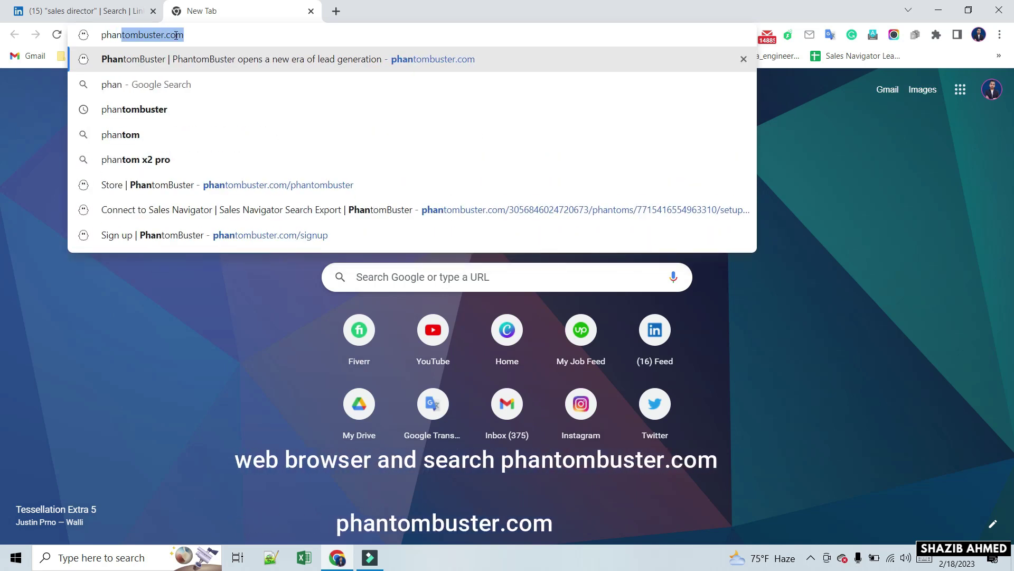
pyautogui.write('tom')
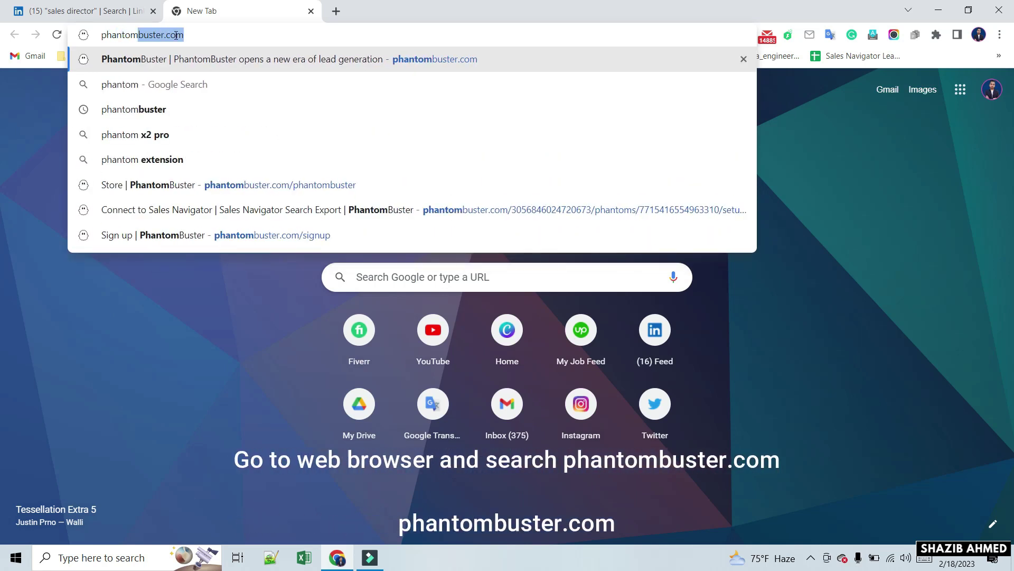
pyautogui.write('buster.com')
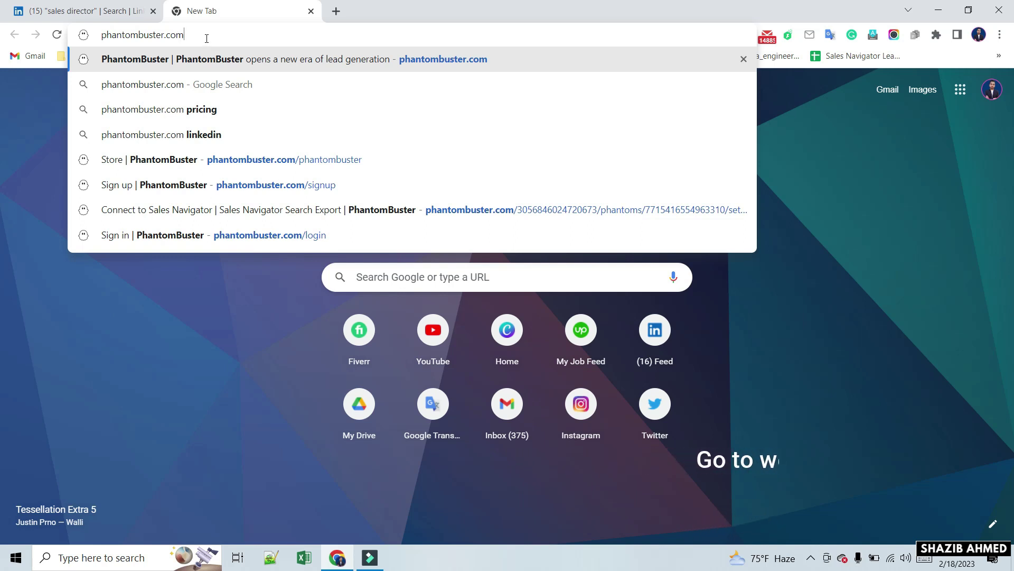
pyautogui.press('Return')
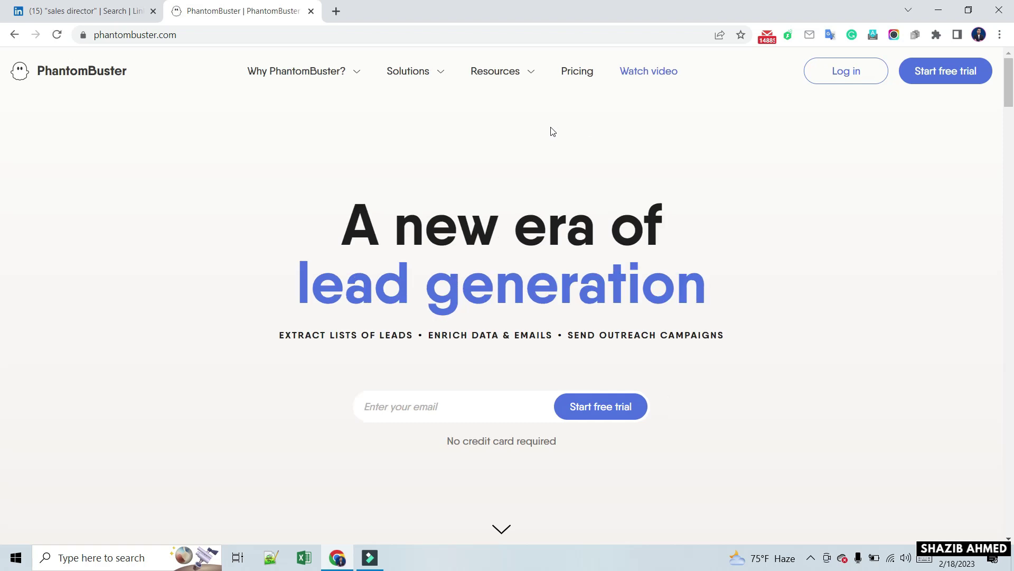
# Start the PhantomBuster 14-day free trial sign-up from the home page
pyautogui.moveTo(899, 53); pyautogui.dragTo(999, 102)
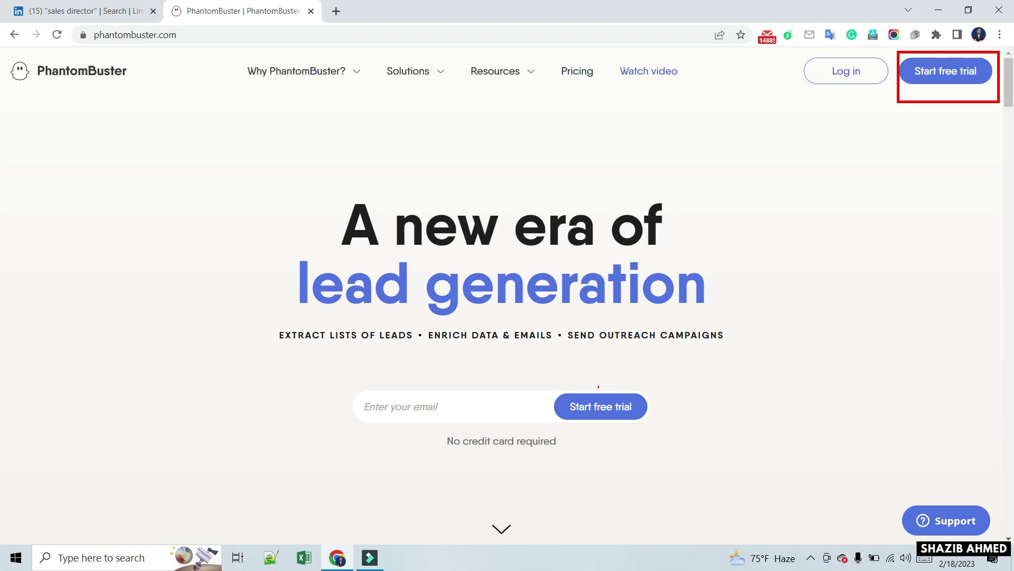
pyautogui.moveTo(549, 376); pyautogui.dragTo(665, 439)
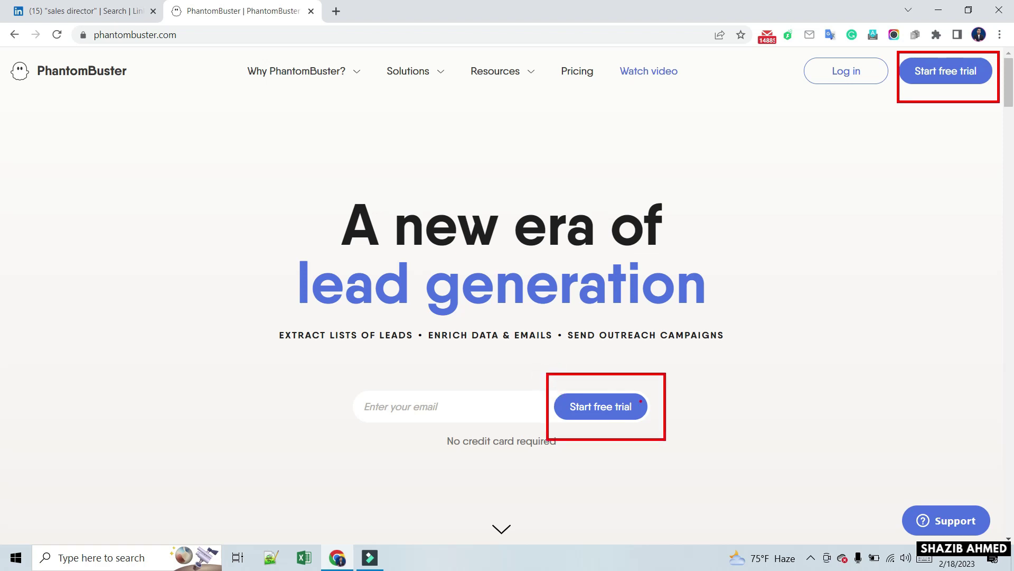
pyautogui.press('Escape')
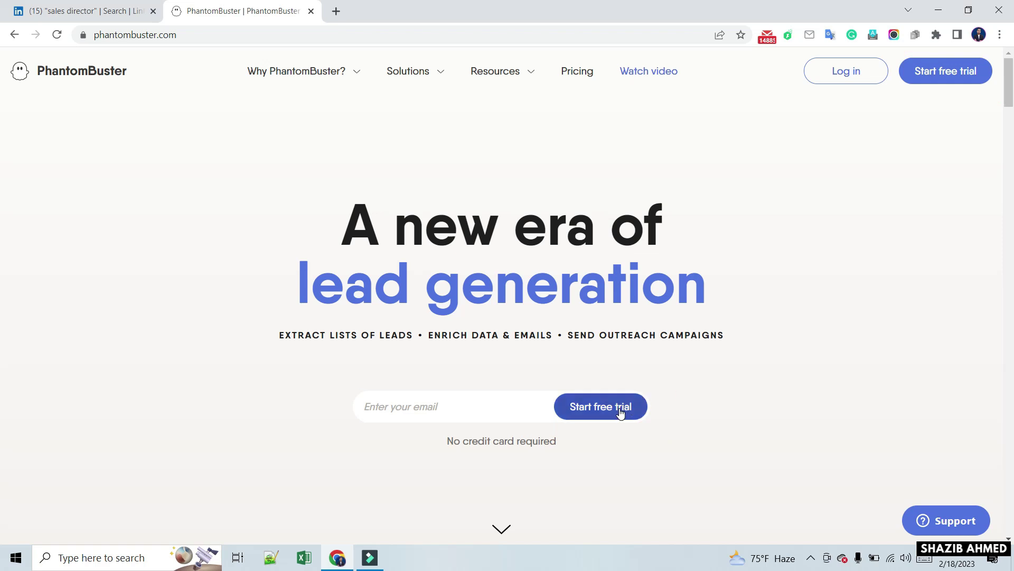
pyautogui.click(621, 413)
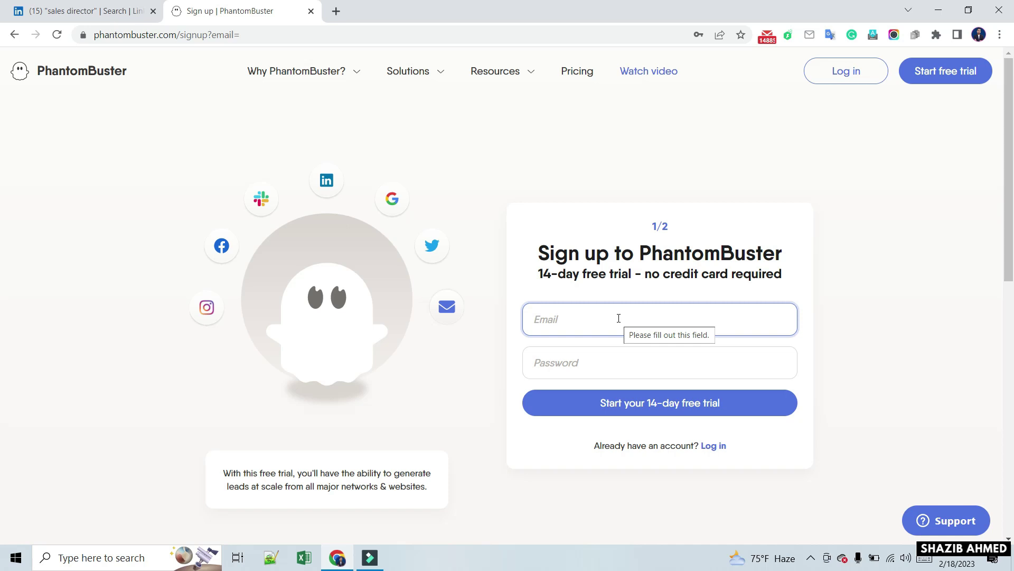
# Enter the account e-mail address and submit sign-up step 1 of 2
pyautogui.scroll(-1, 595, 352)
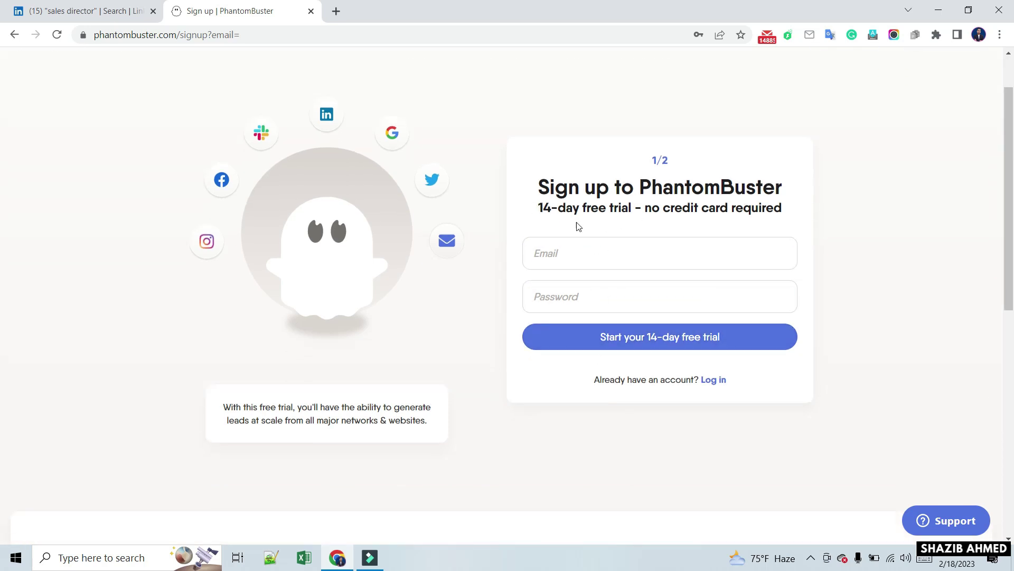
pyautogui.click(561, 254)
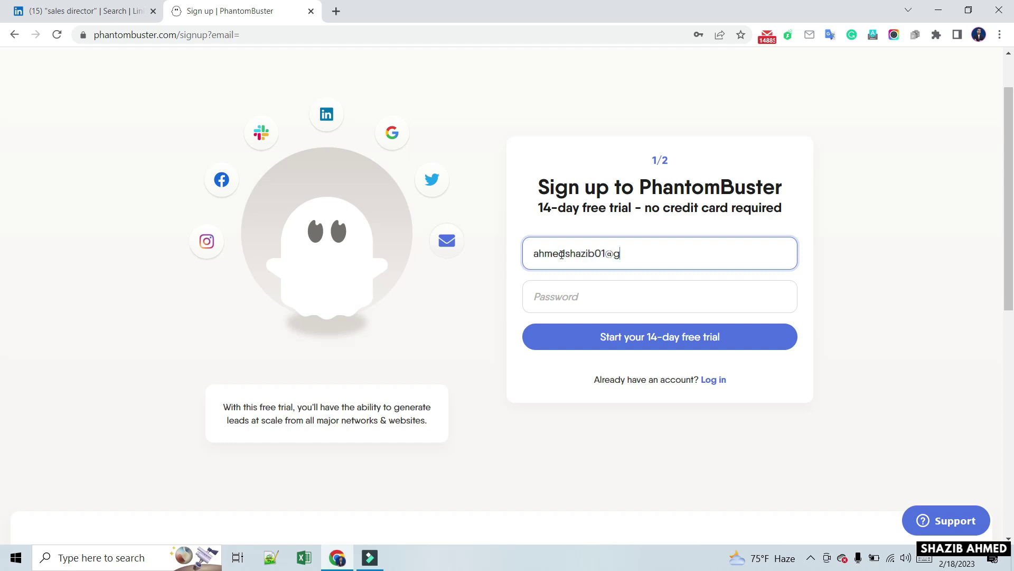
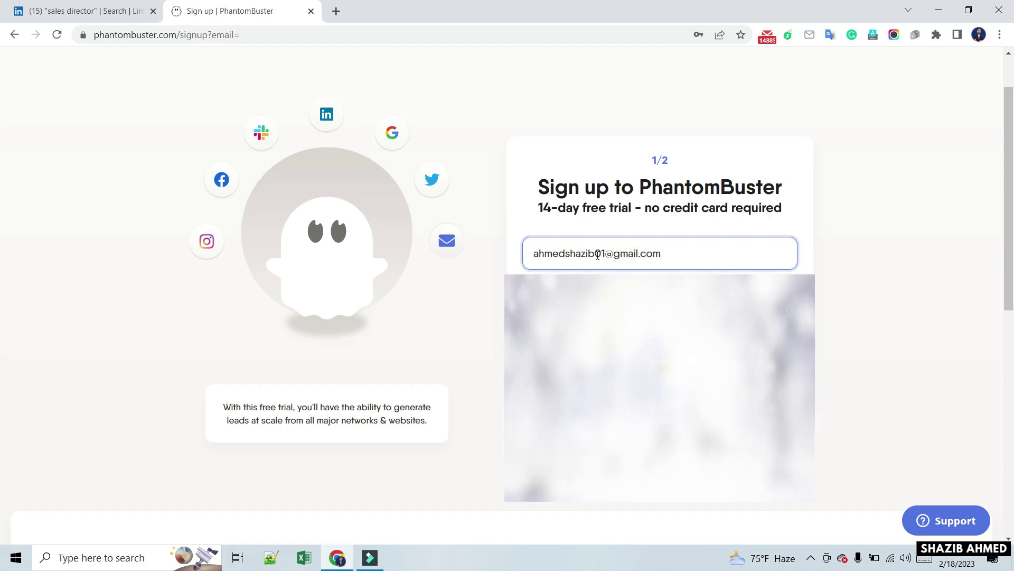
pyautogui.press('Tab')
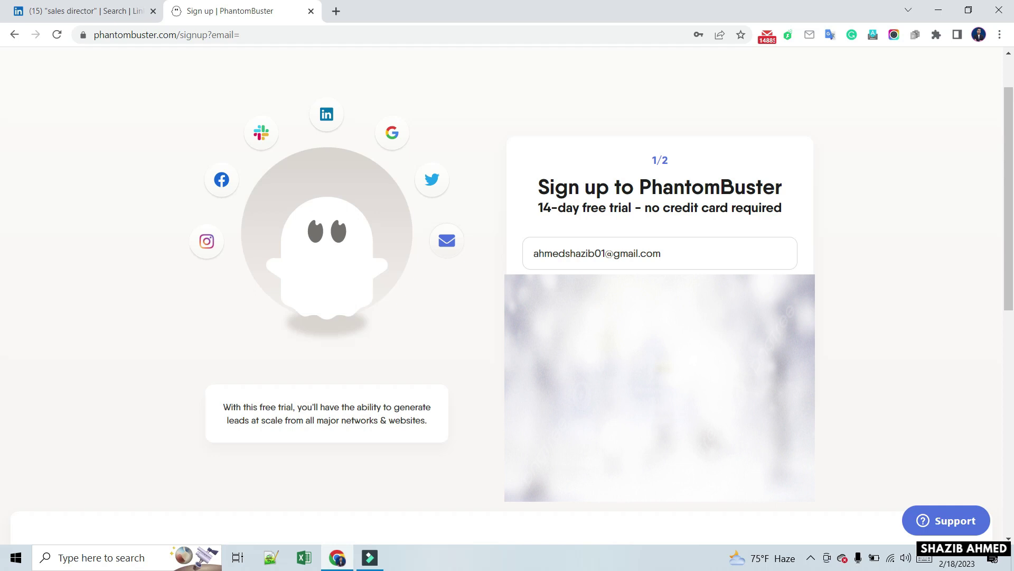
pyautogui.click(547, 335)
# Enter the user's first name and last name on the step 2 form
pyautogui.click(583, 224)
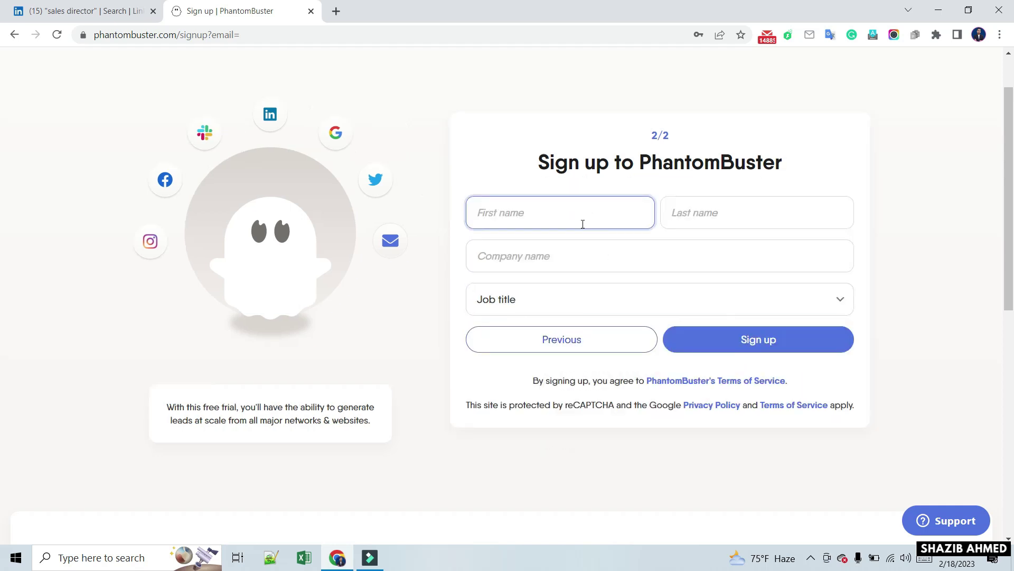
pyautogui.click(749, 224)
pyautogui.click(560, 263)
pyautogui.press('Tab')
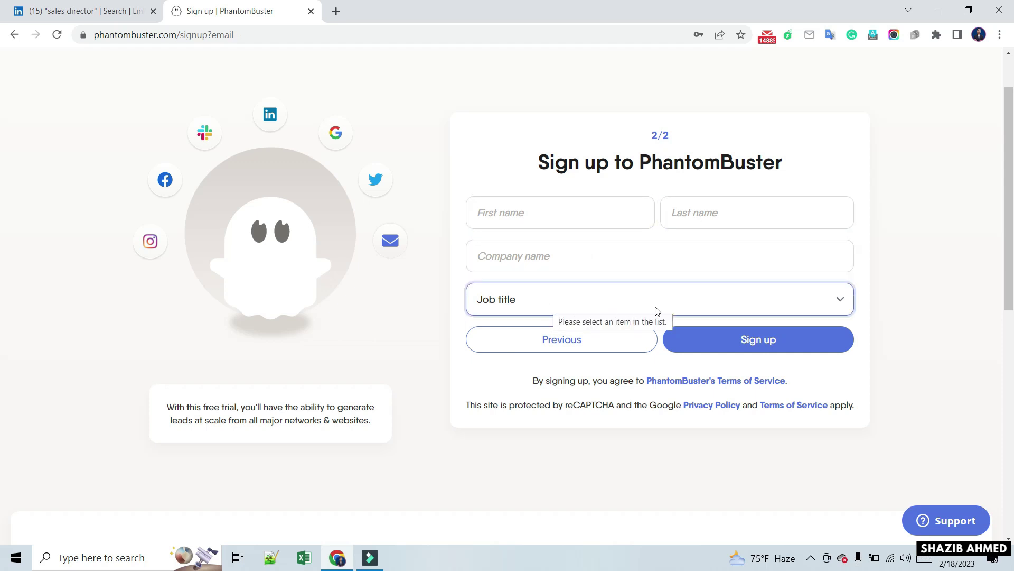
pyautogui.click(540, 221)
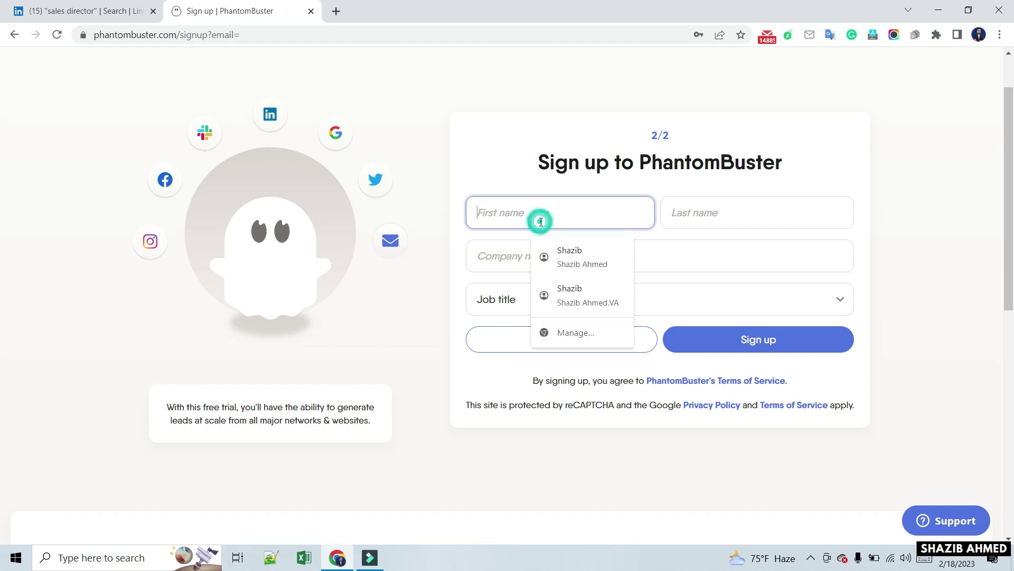
pyautogui.click(668, 228)
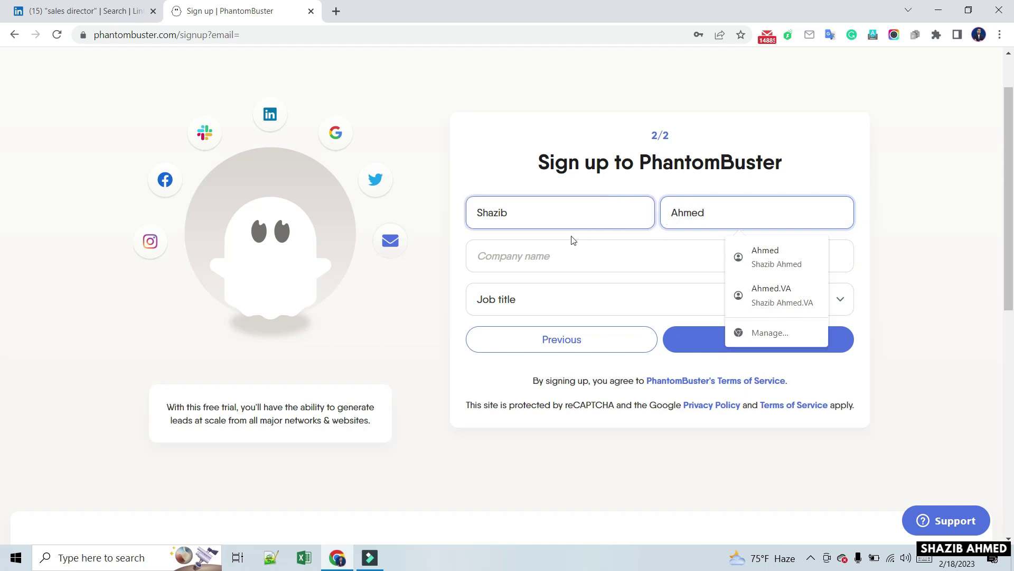
# Fill the company name from a saved suggestion and set job title to Other
pyautogui.click(556, 257)
pyautogui.write('Shazib')
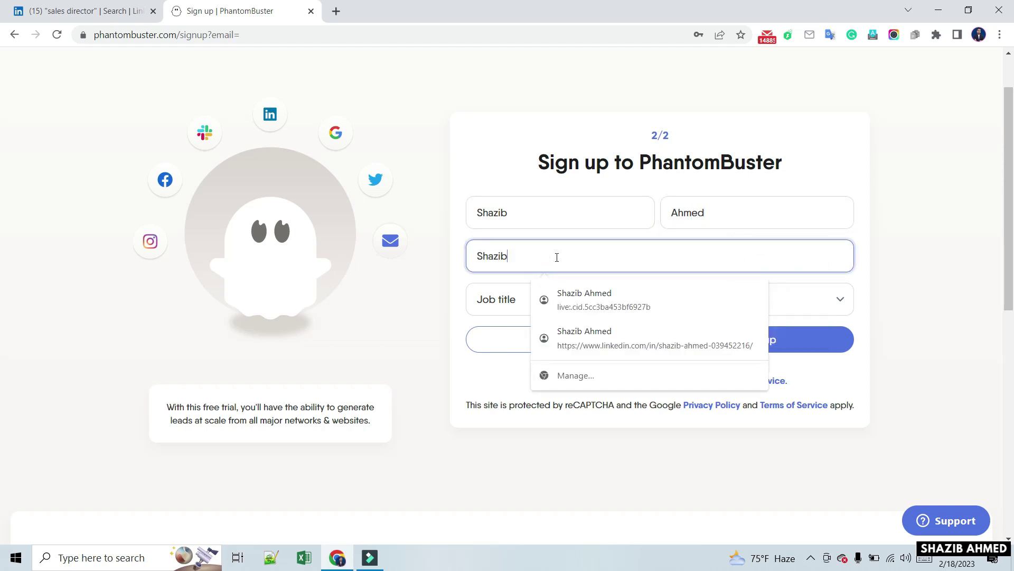
pyautogui.click(607, 300)
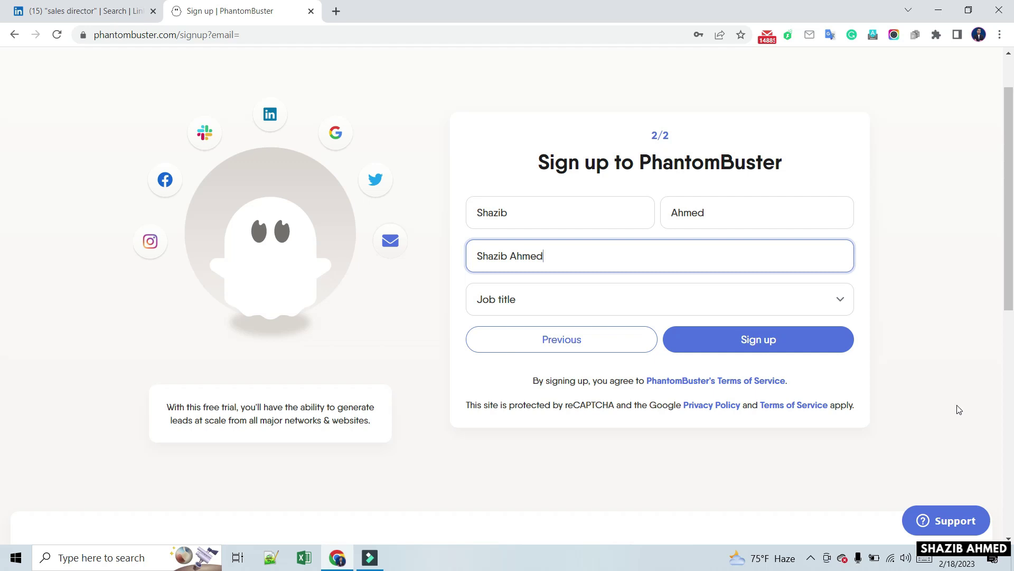
pyautogui.click(553, 300)
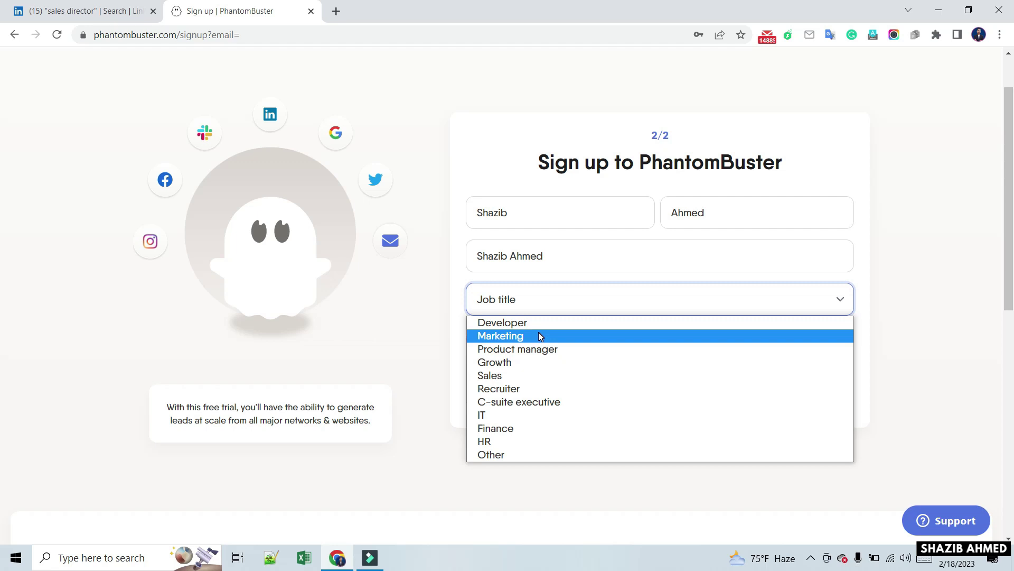
pyautogui.click(526, 455)
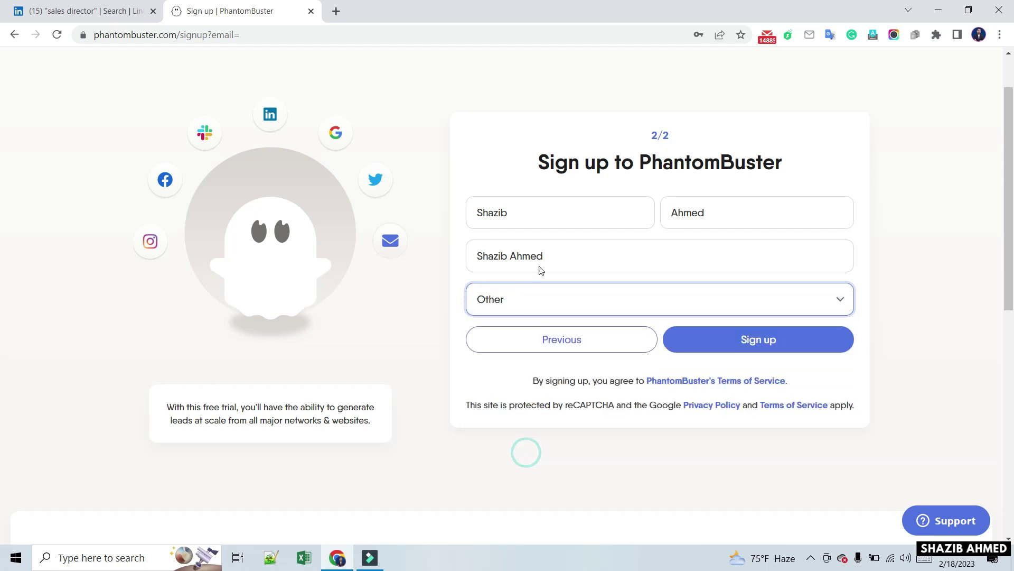
# Submit the sign-up form, save the new password in Chrome, and open a new tab
pyautogui.click(774, 343)
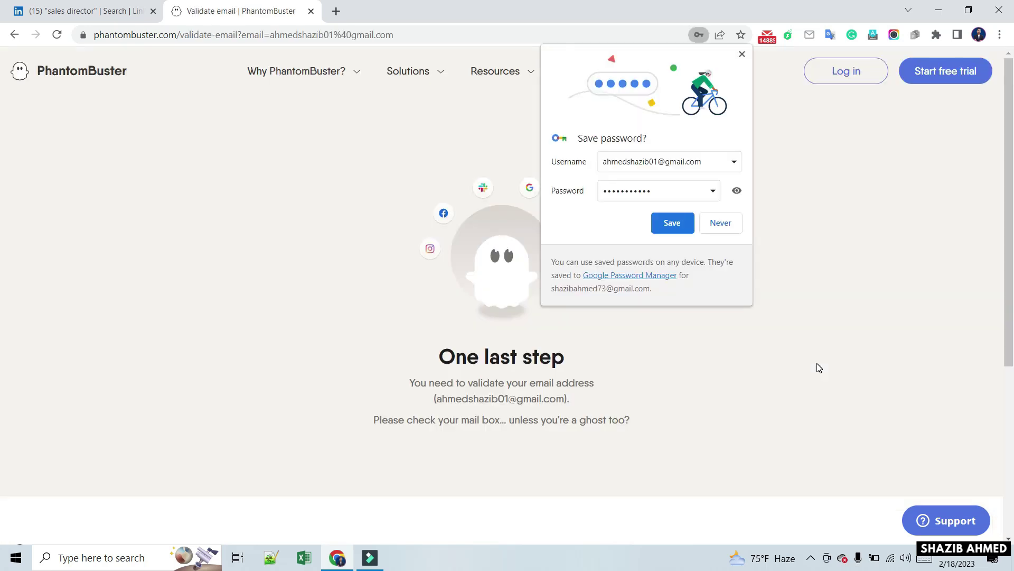
pyautogui.click(671, 223)
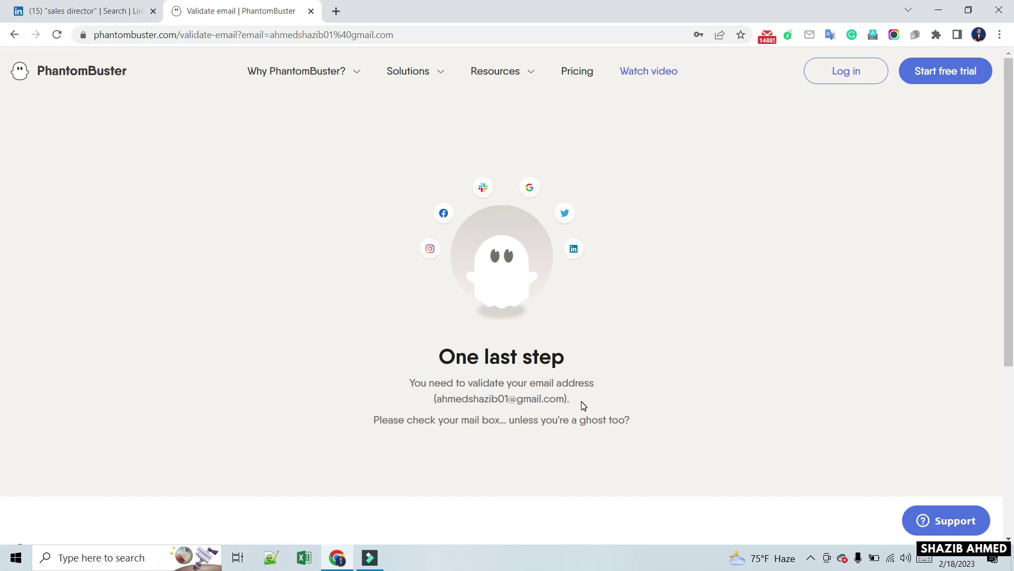
pyautogui.moveTo(337, 329)
pyautogui.mouseDown()
pyautogui.moveTo(353, 364)
pyautogui.moveTo(671, 462)
pyautogui.mouseUp()
pyautogui.click(336, 11)
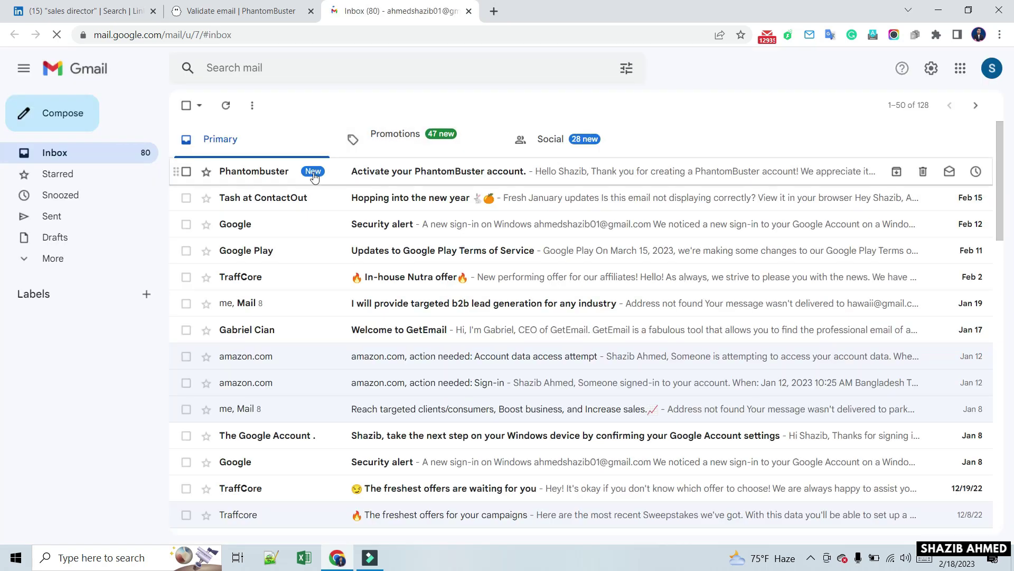
# Open the 'Activate your PhantomBuster account' email in Gmail and follow its Verify new email link
pyautogui.click(421, 174)
pyautogui.scroll(-2, 520, 355)
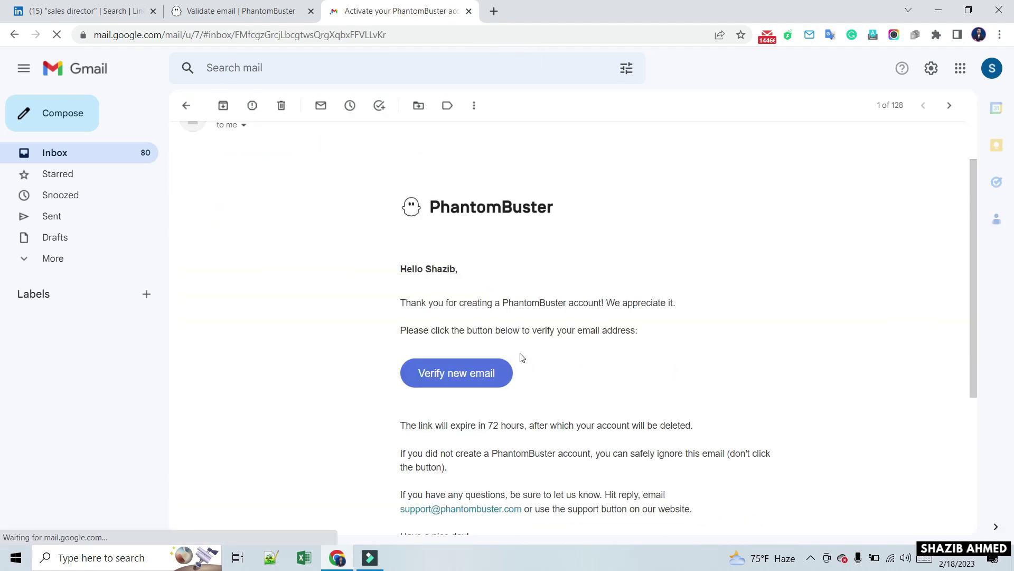
pyautogui.scroll(1, 520, 357)
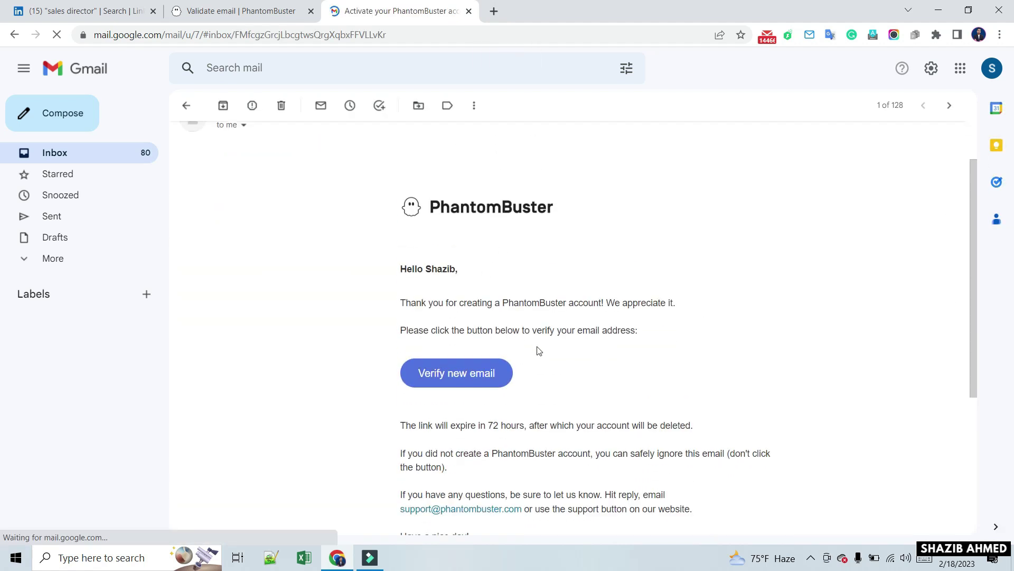
pyautogui.moveTo(520, 366); pyautogui.dragTo(688, 312)
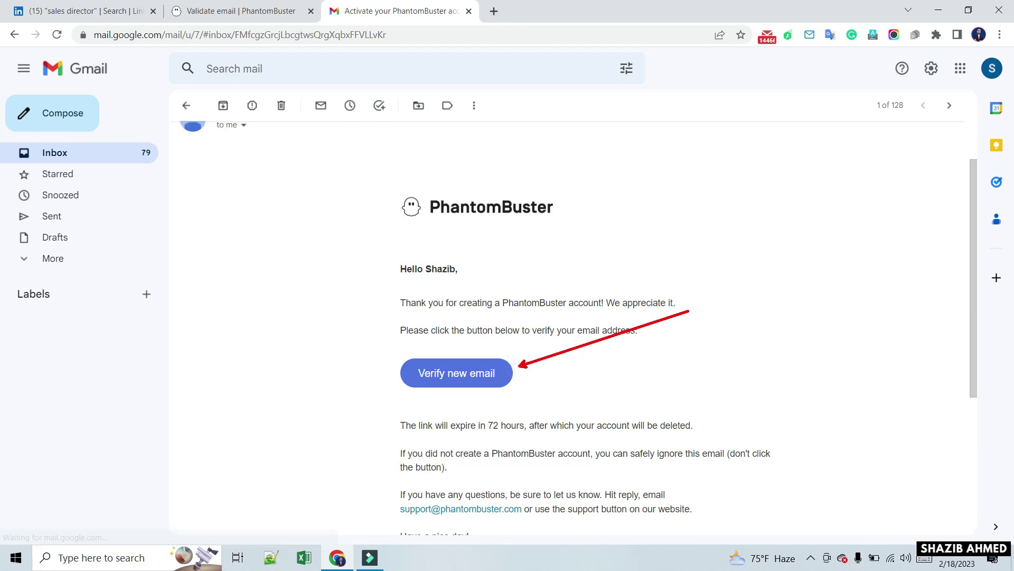
pyautogui.press('Escape')
pyautogui.click(463, 375)
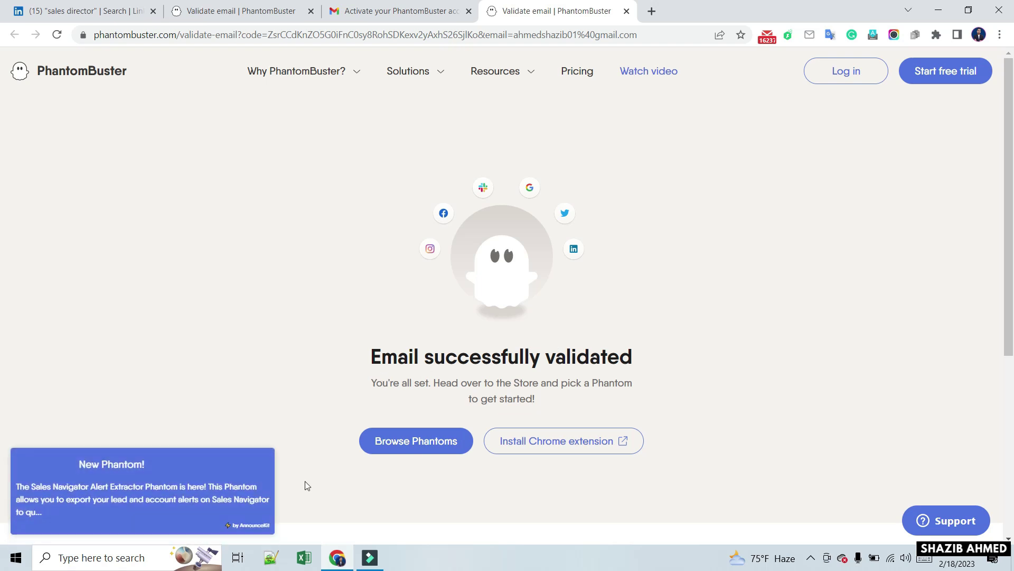
# Close the Gmail tab and add the PhantomBuster extension to Chrome from the Web Store
pyautogui.click(270, 376)
pyautogui.hotkey('ctrl', 'w')
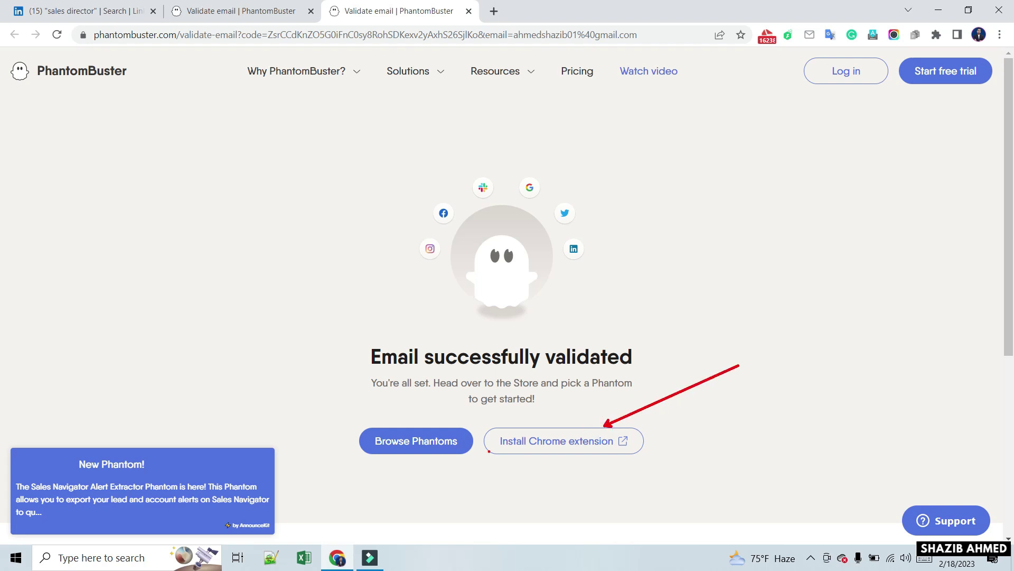
pyautogui.click(564, 441)
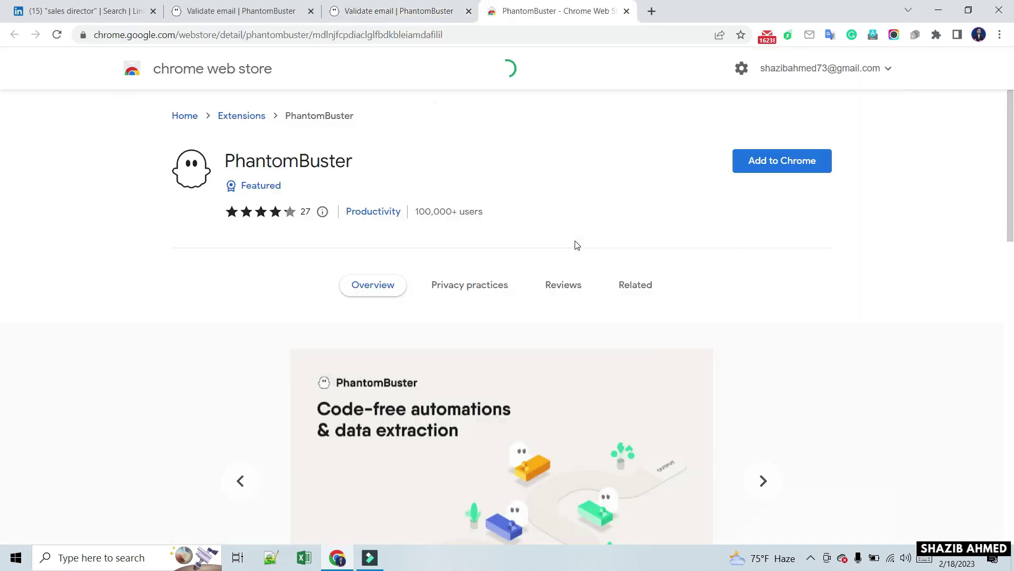
pyautogui.click(761, 166)
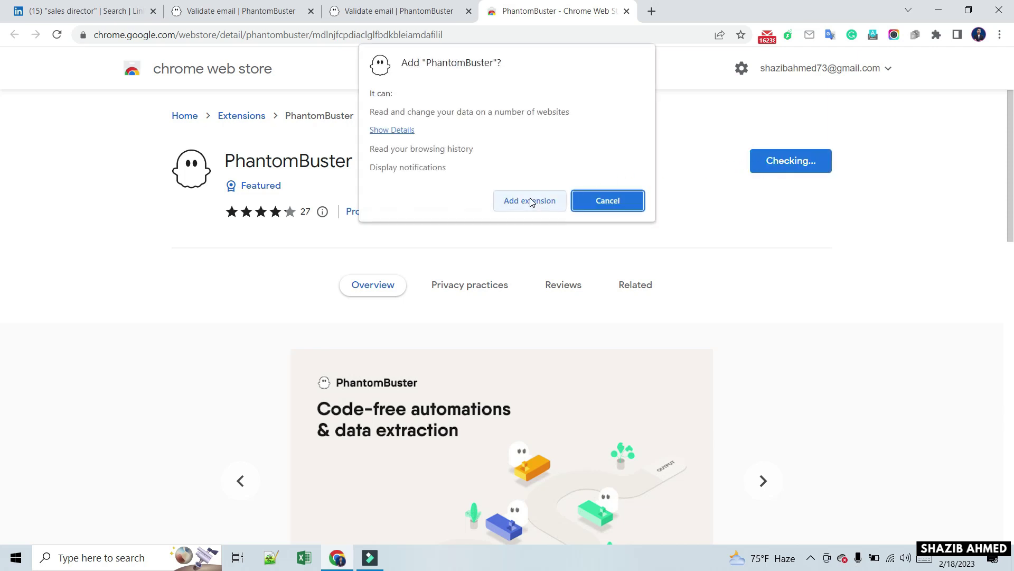
pyautogui.click(528, 200)
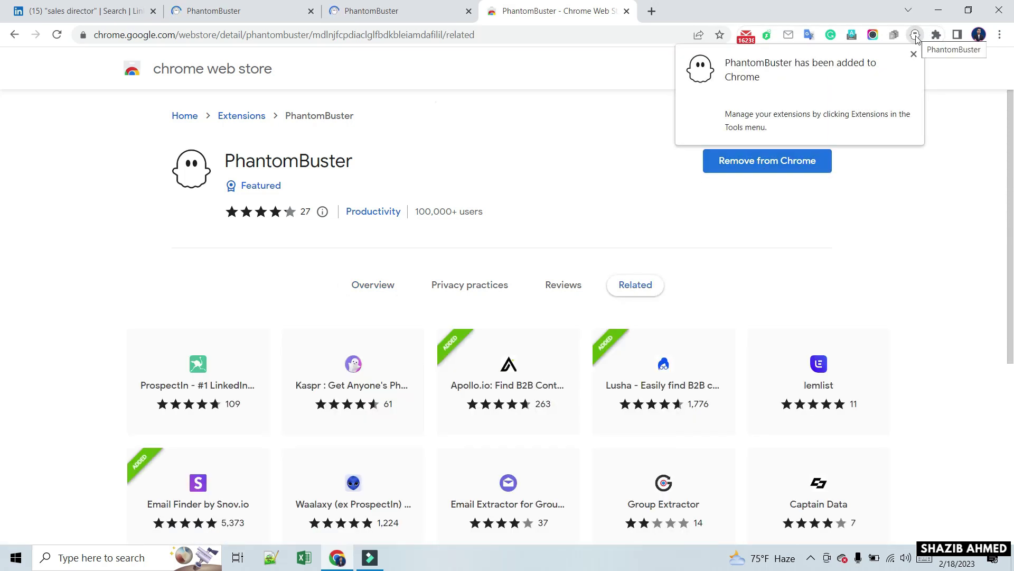
# Pin PhantomBuster to the Chrome toolbar and close the Chrome Web Store tab
pyautogui.click(913, 54)
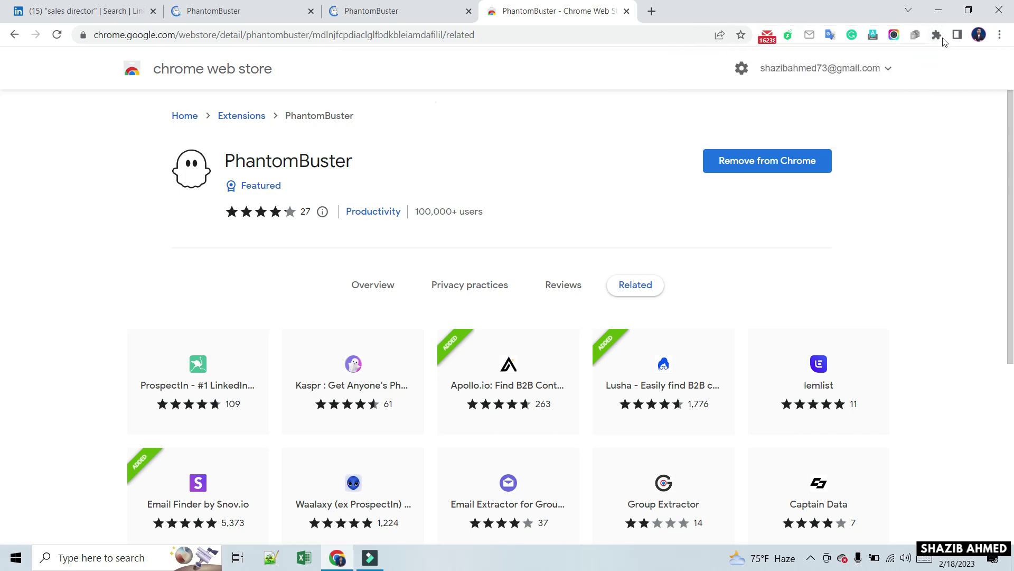
pyautogui.click(938, 36)
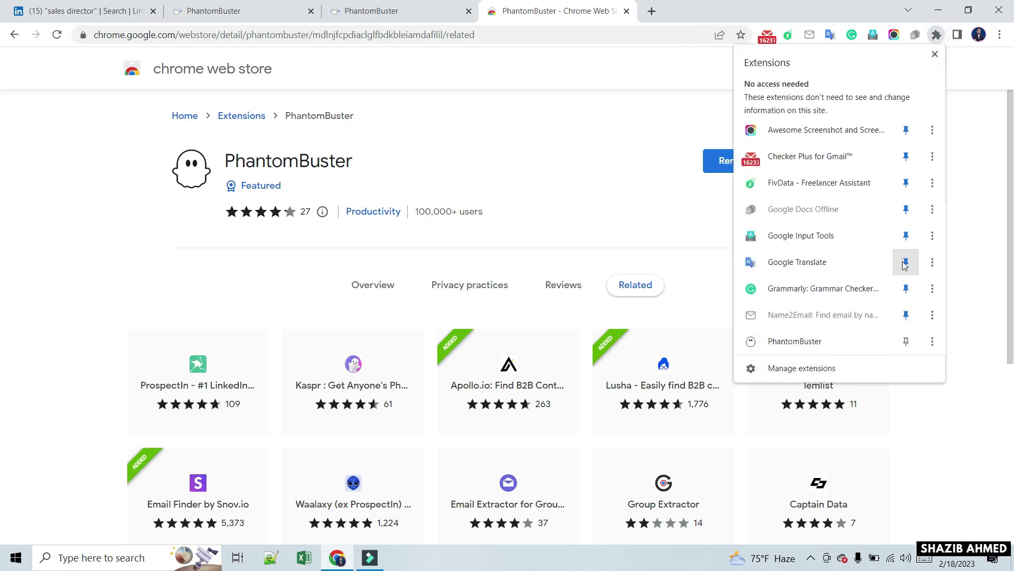
pyautogui.click(905, 342)
pyautogui.click(678, 123)
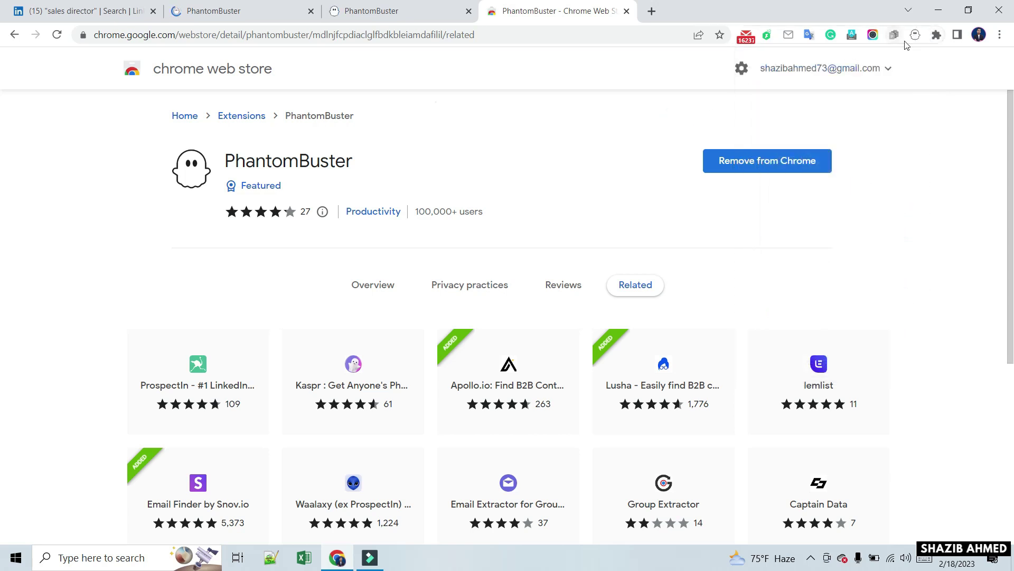
pyautogui.click(612, 158)
pyautogui.click(627, 12)
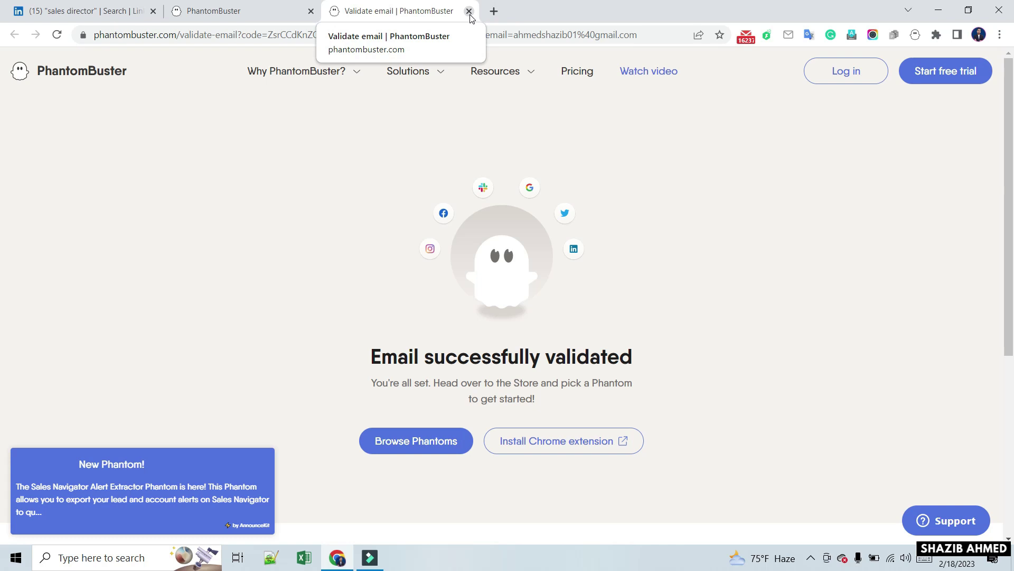
# Close the duplicate tab and log in to PhantomBuster with the saved credentials
pyautogui.click(311, 12)
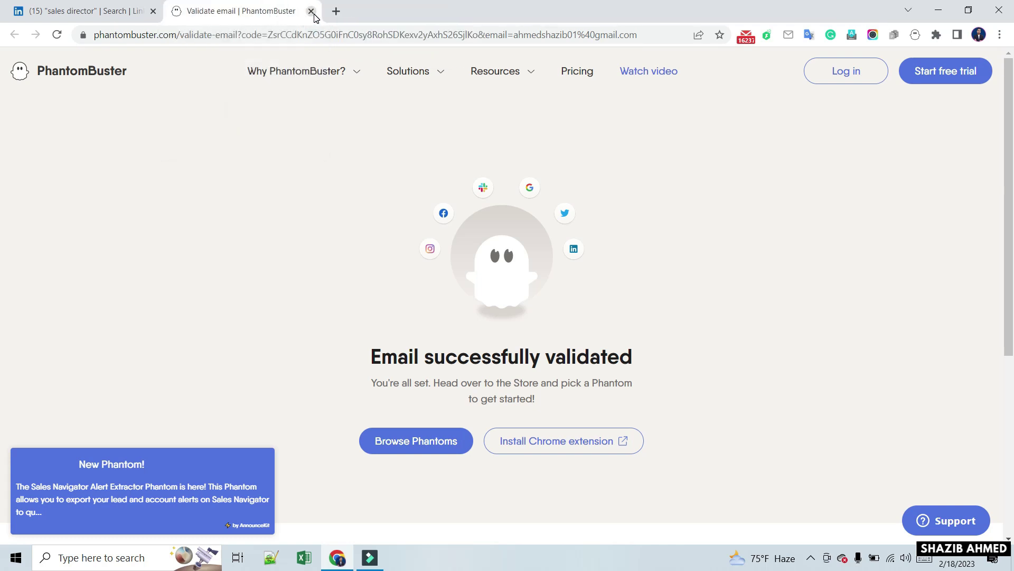
pyautogui.click(851, 72)
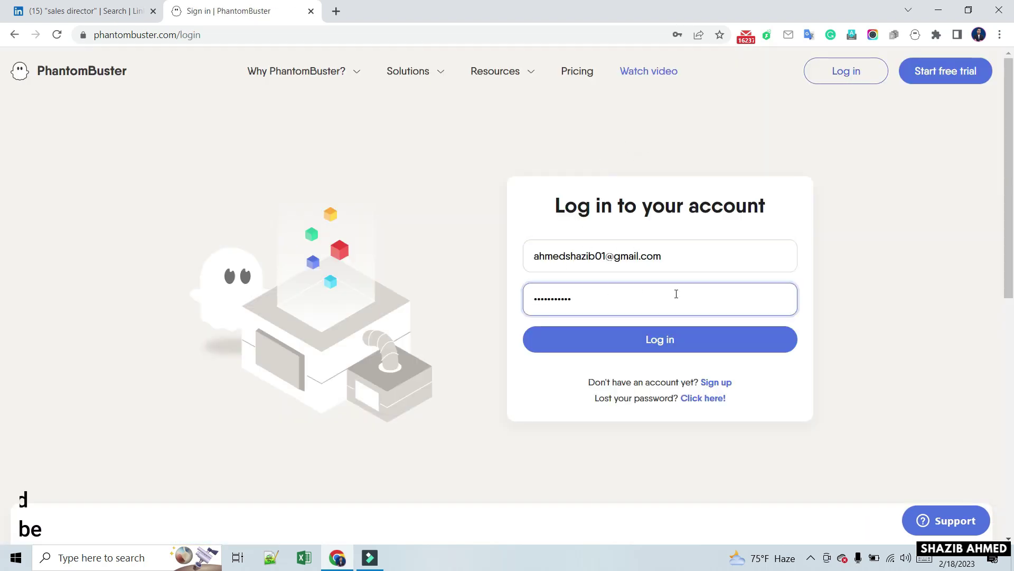
pyautogui.click(682, 339)
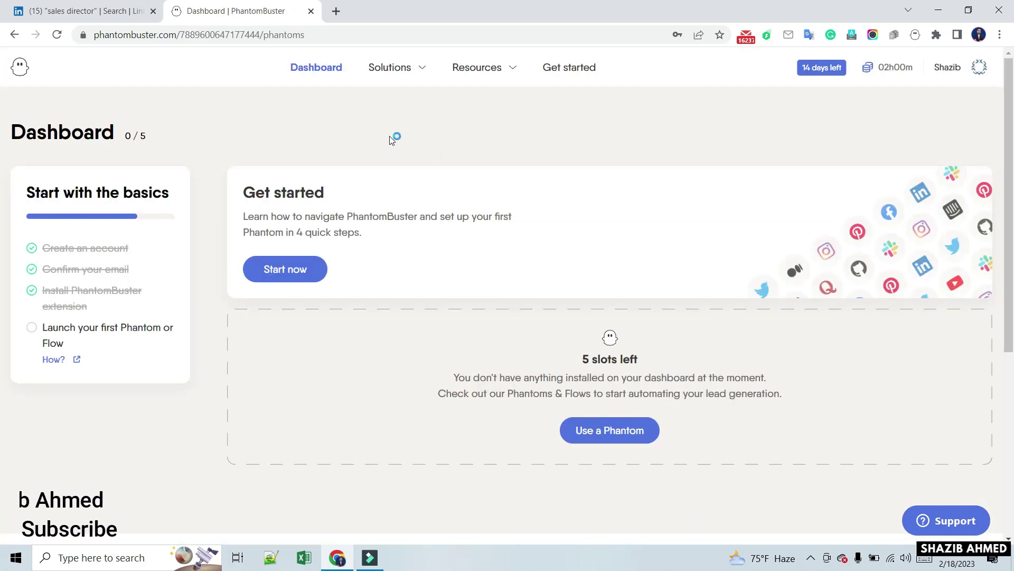
# Step through the Get started walkthrough to Network limitations, then browse the Phantom store
pyautogui.moveTo(344, 260); pyautogui.dragTo(492, 241)
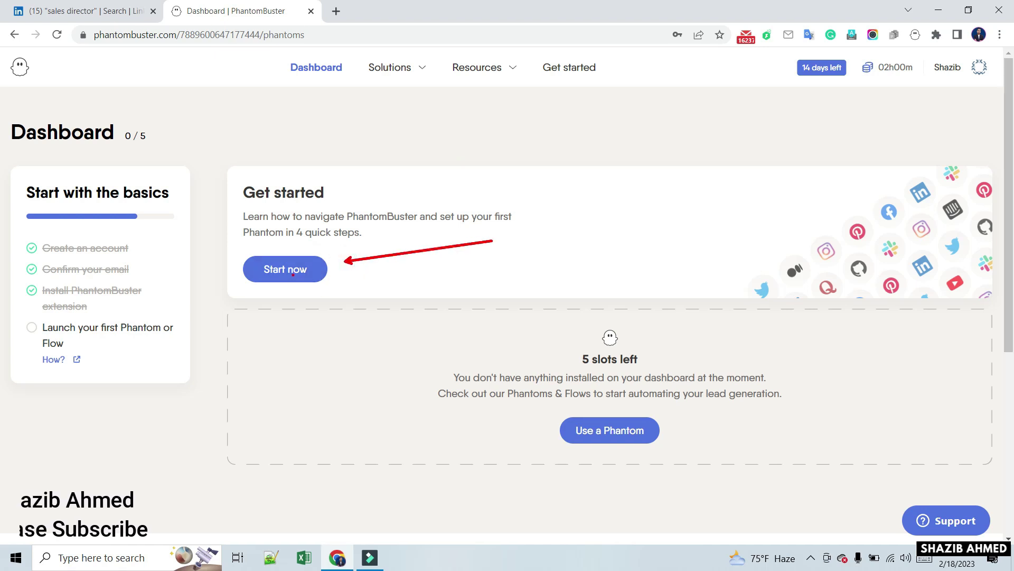
pyautogui.click(294, 278)
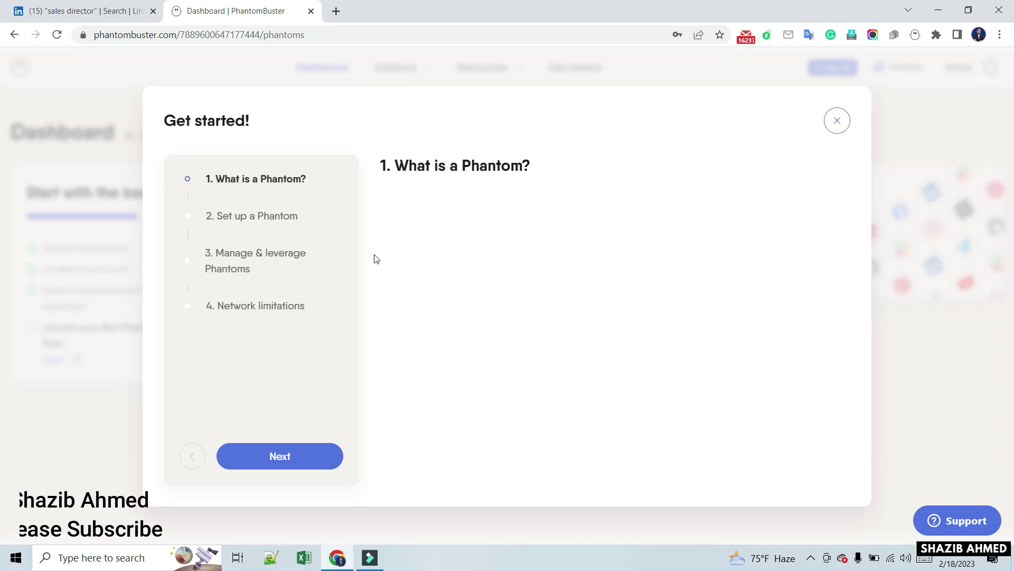
pyautogui.click(283, 463)
pyautogui.click(283, 463)
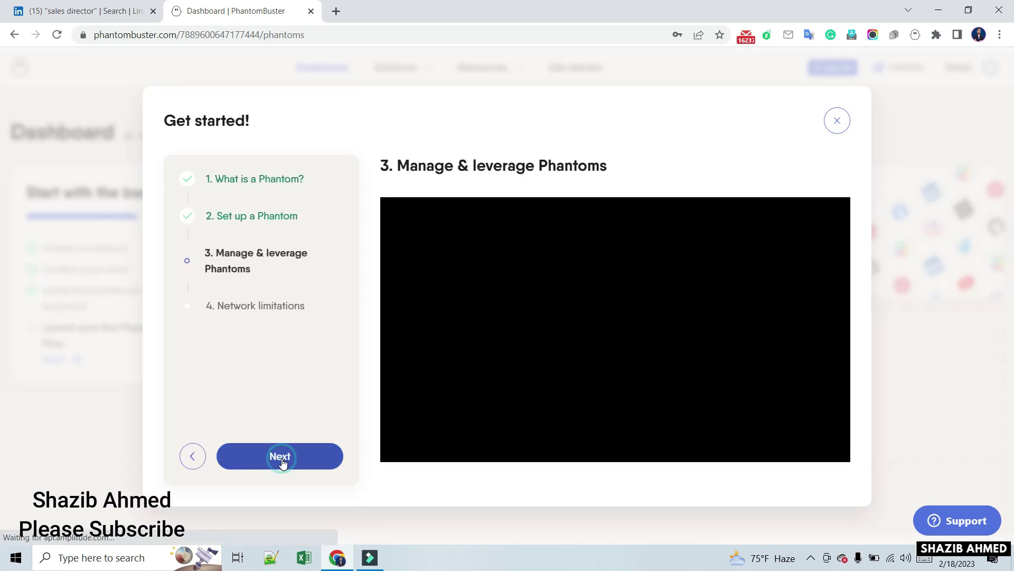
pyautogui.click(283, 463)
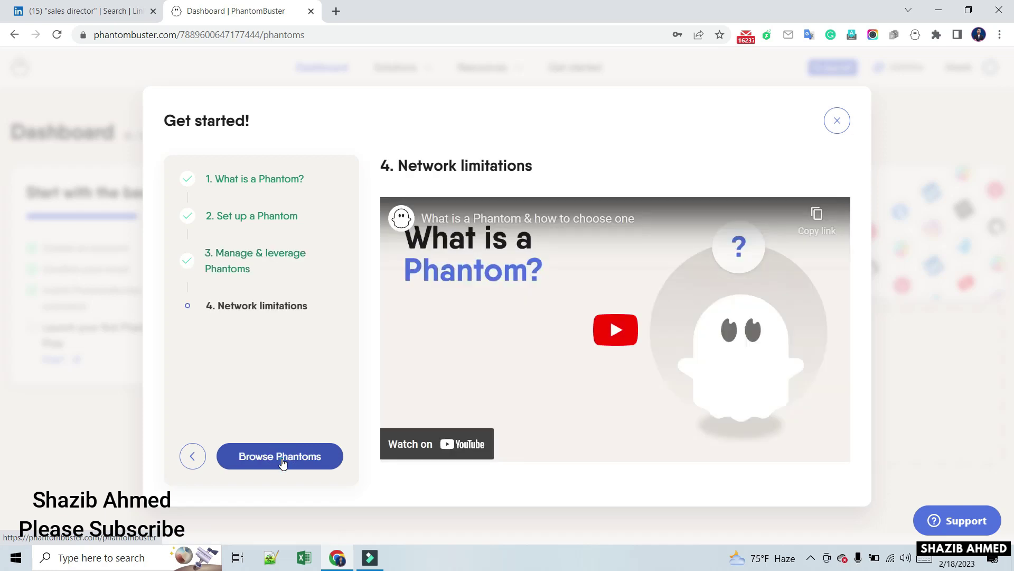
pyautogui.click(282, 458)
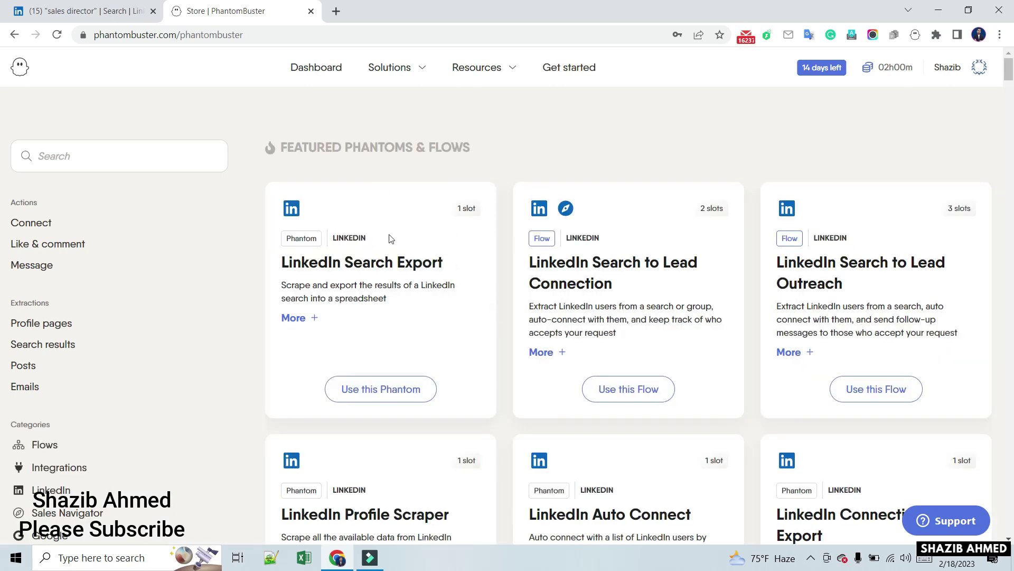
pyautogui.scroll(-1, 467, 304)
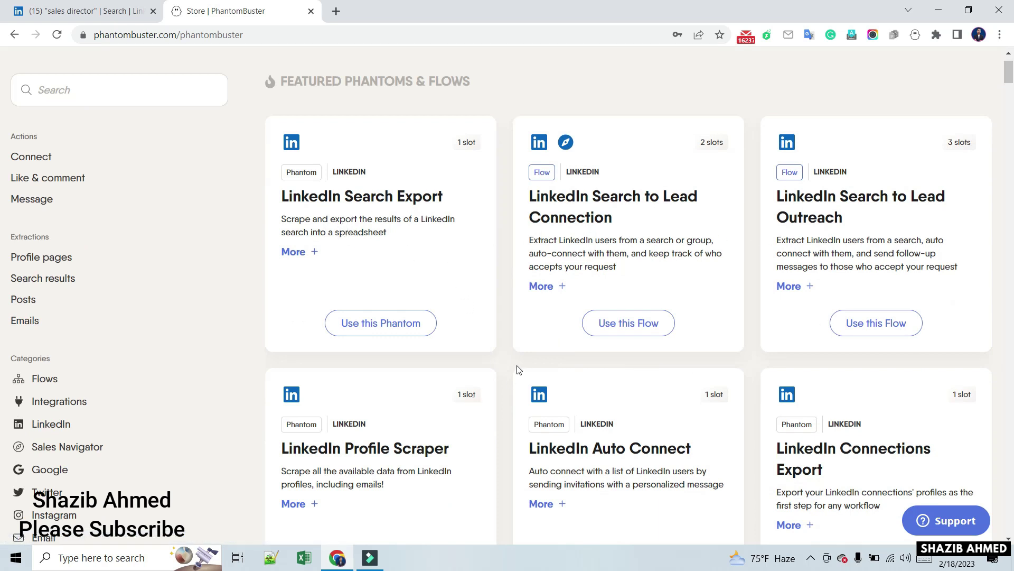
pyautogui.scroll(-8, 519, 370)
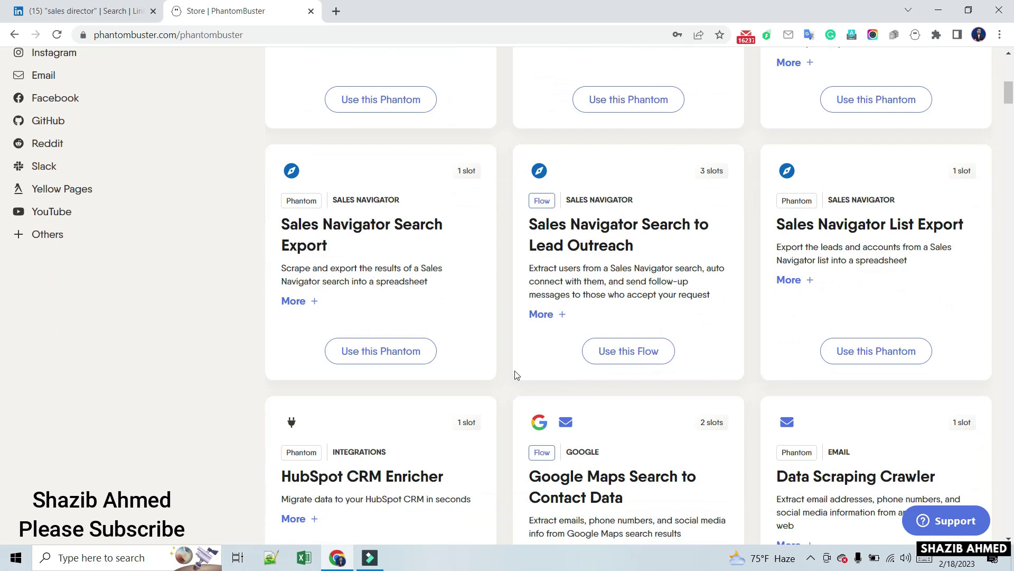
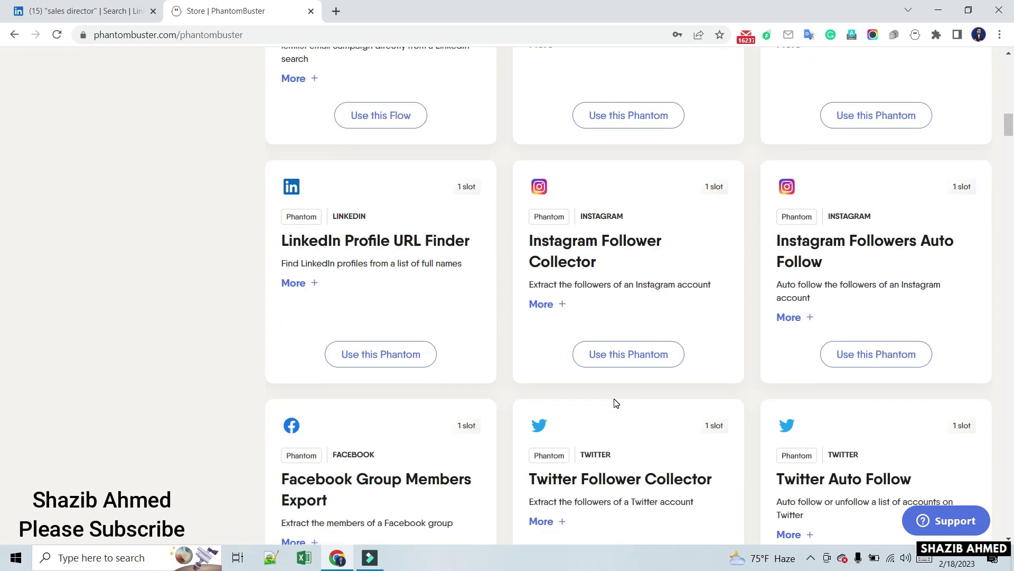
# Scroll back up to Featured Phantoms & Flows to locate LinkedIn Search Export
pyautogui.scroll(-4, 610, 401)
pyautogui.scroll(-4, 609, 403)
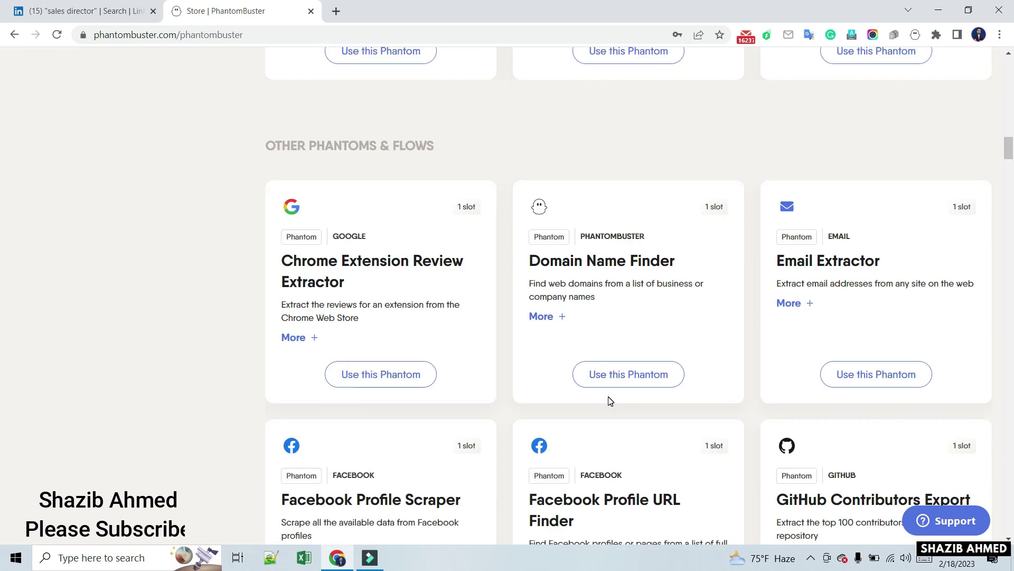
pyautogui.scroll(6, 606, 403)
pyautogui.scroll(20, 607, 403)
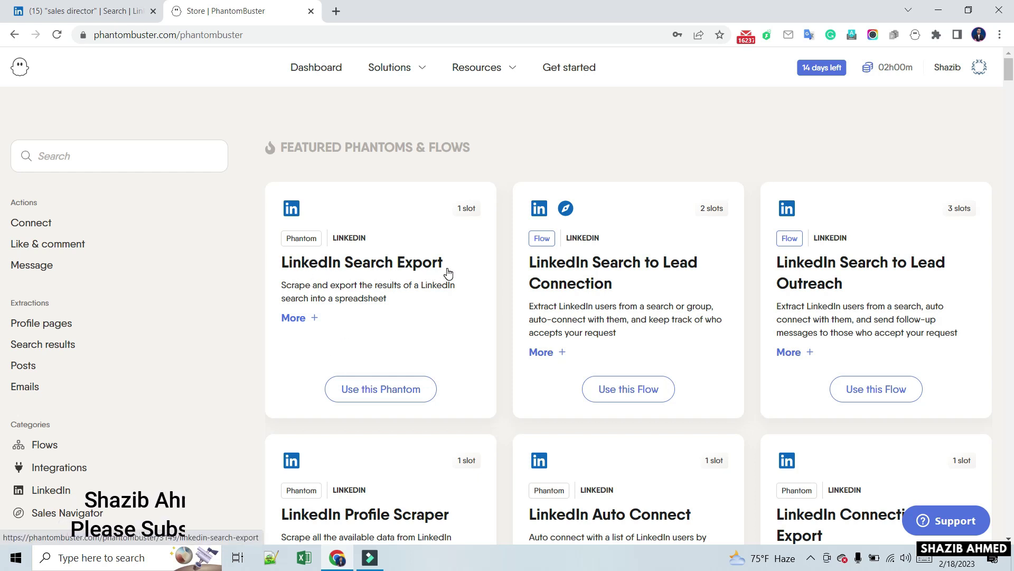
pyautogui.moveTo(275, 250)
pyautogui.mouseDown()
pyautogui.moveTo(307, 267)
pyautogui.moveTo(470, 278)
pyautogui.mouseUp()
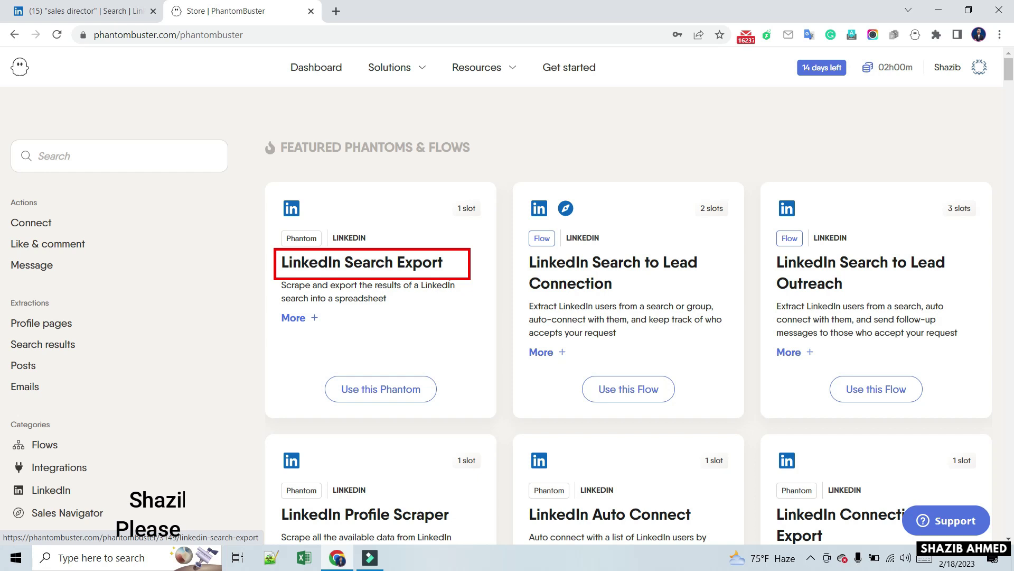
pyautogui.press('Escape')
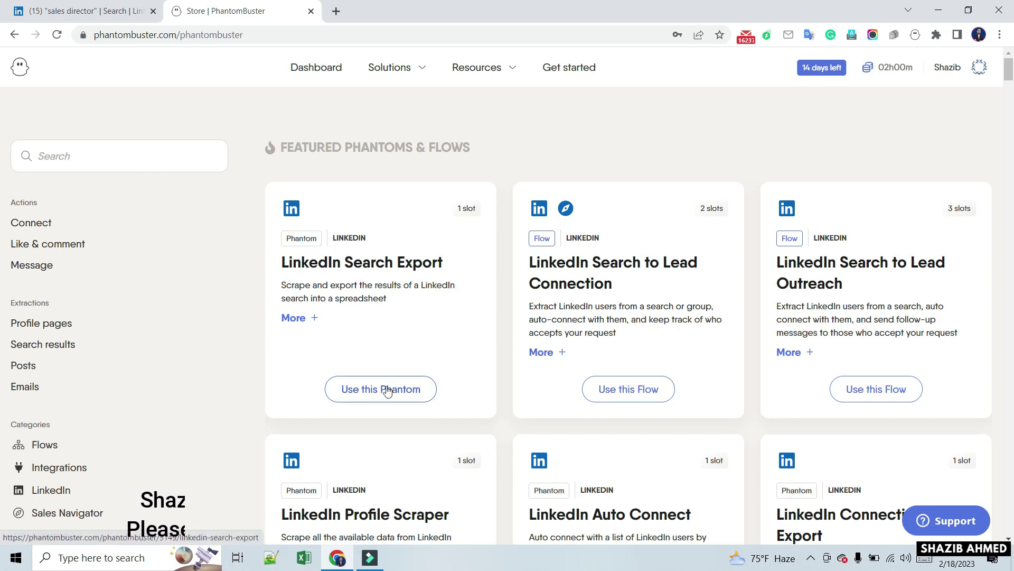
# Start a LinkedIn Search Export phantom and copy the LinkedIn search results URL
pyautogui.click(396, 393)
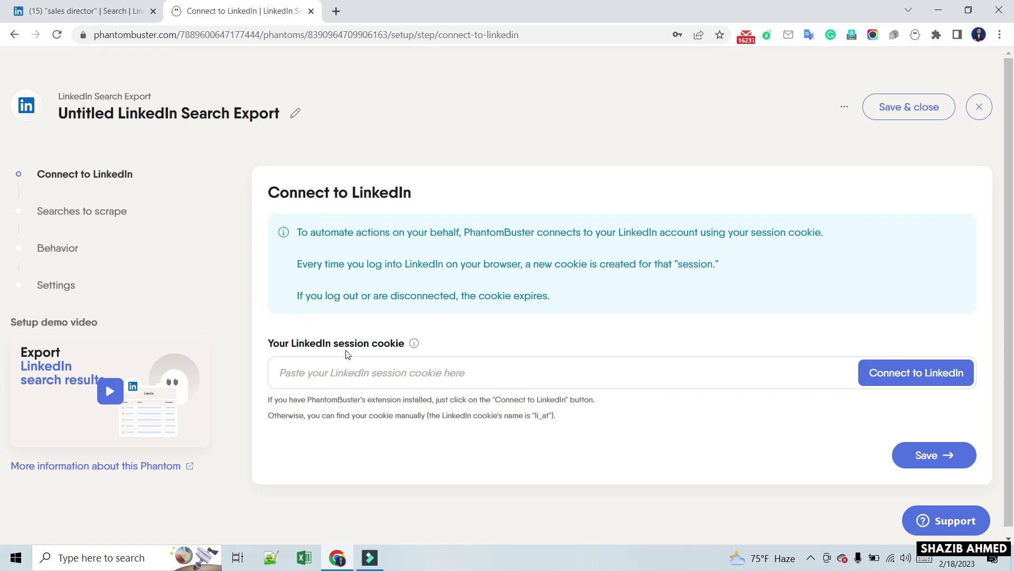
pyautogui.click(391, 368)
pyautogui.click(87, 12)
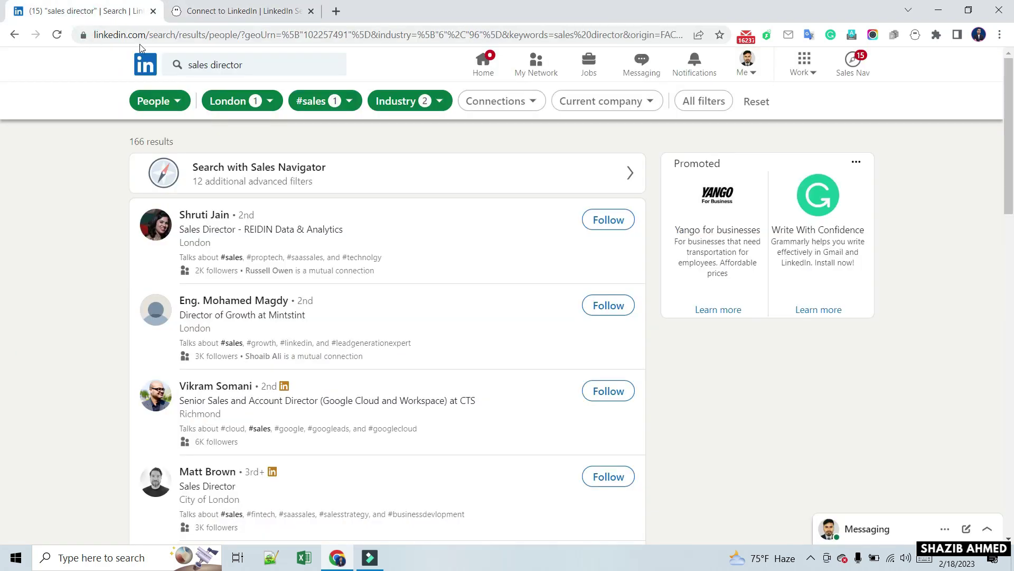
pyautogui.click(157, 37)
pyautogui.rightClick(156, 38)
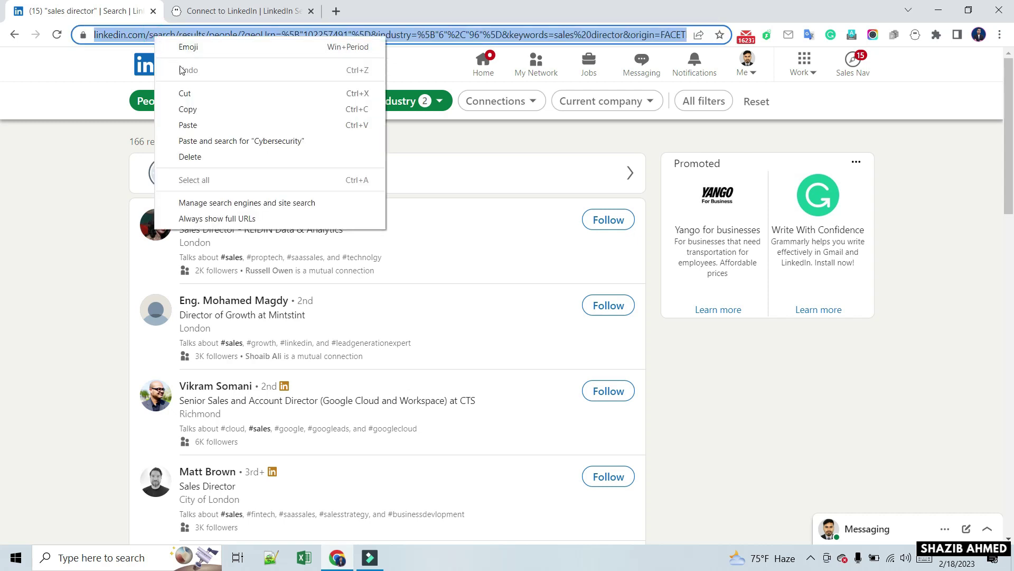
pyautogui.click(197, 109)
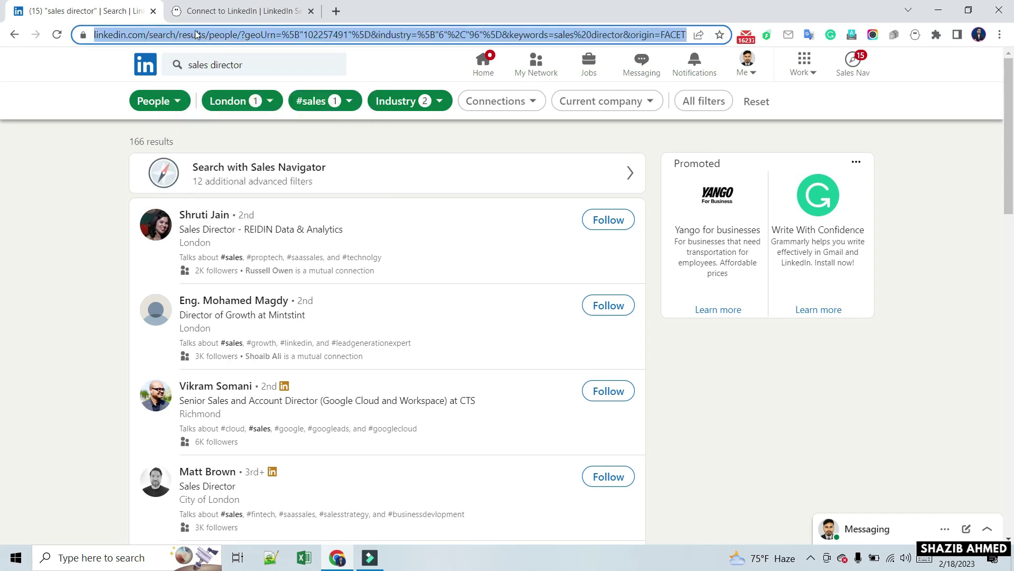
# Paste the search URL into the setup field, connect to LinkedIn and save
pyautogui.click(211, 11)
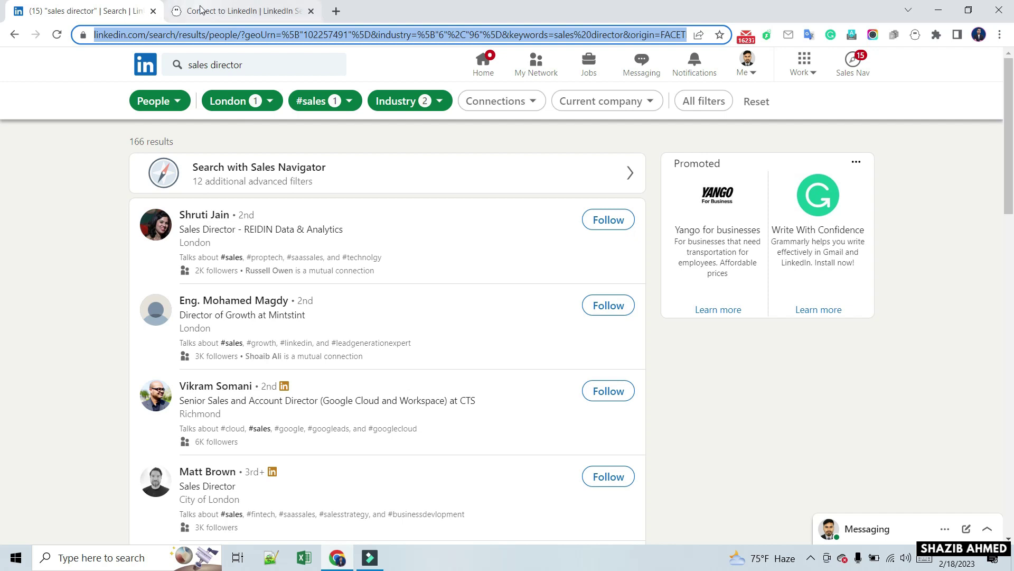
pyautogui.rightClick(407, 367)
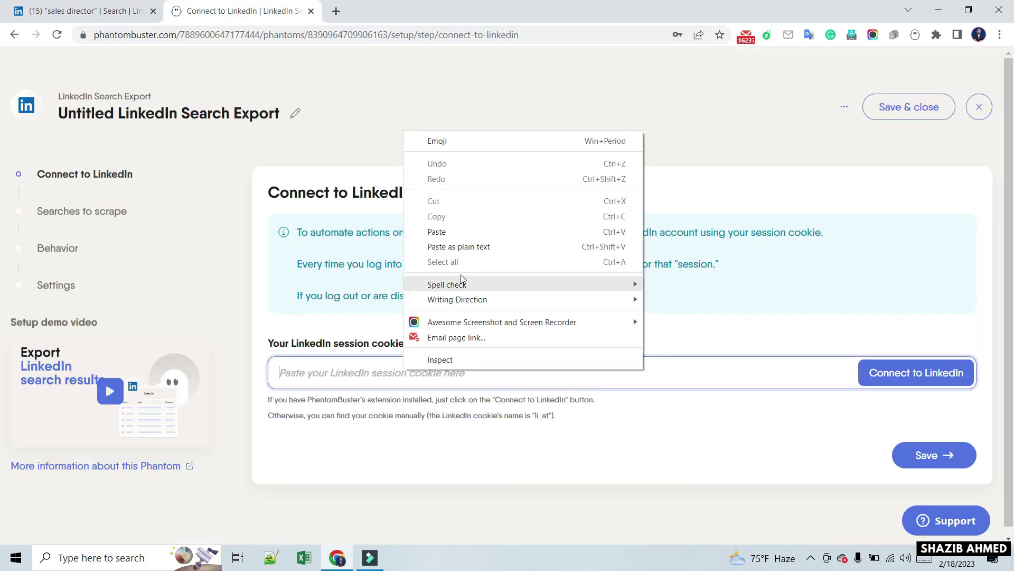
pyautogui.click(452, 229)
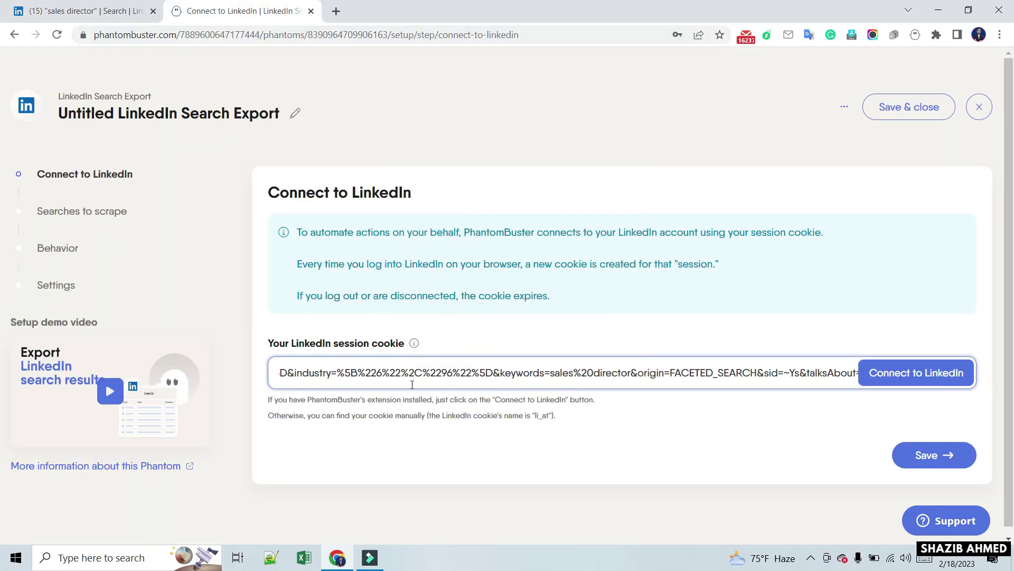
pyautogui.click(916, 373)
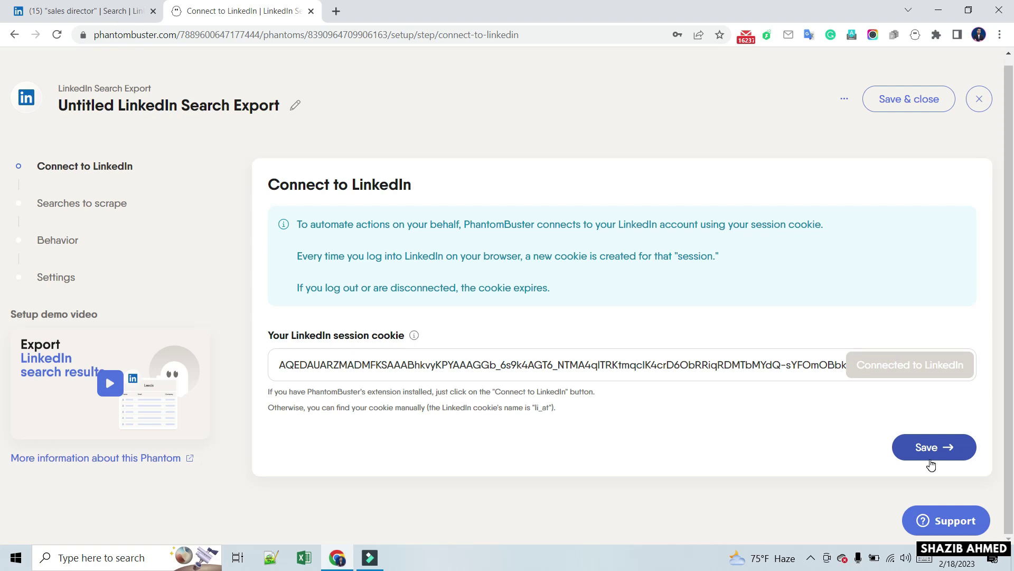
pyautogui.click(932, 455)
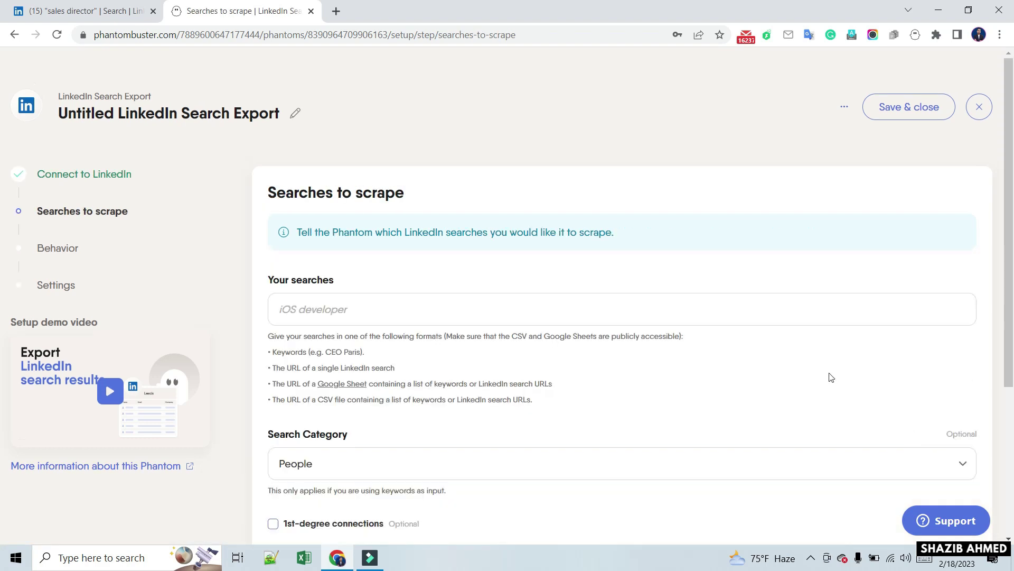
# Paste the LinkedIn search URL as the search and include 1st-degree connections
pyautogui.scroll(-1, 541, 178)
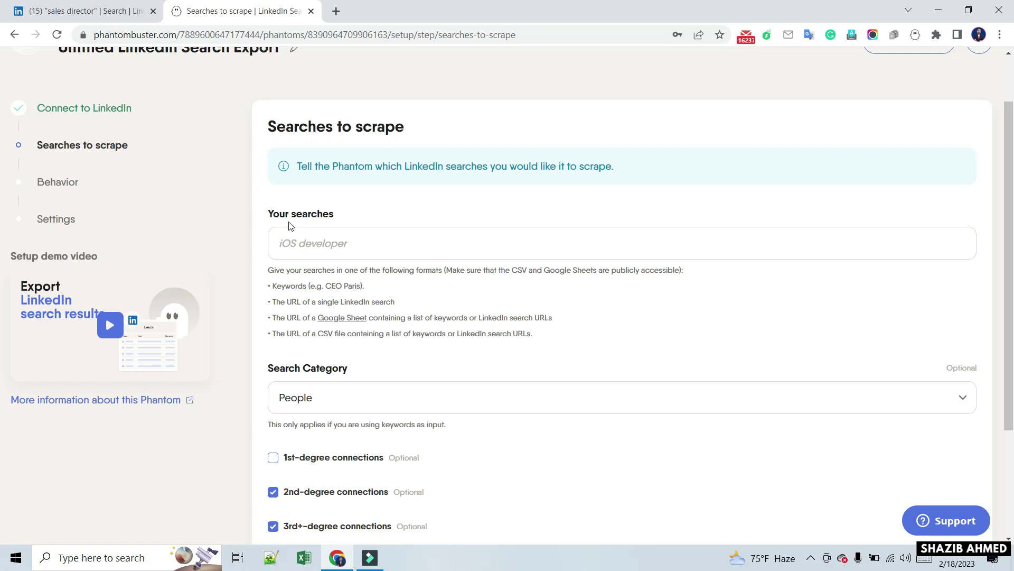
pyautogui.rightClick(316, 246)
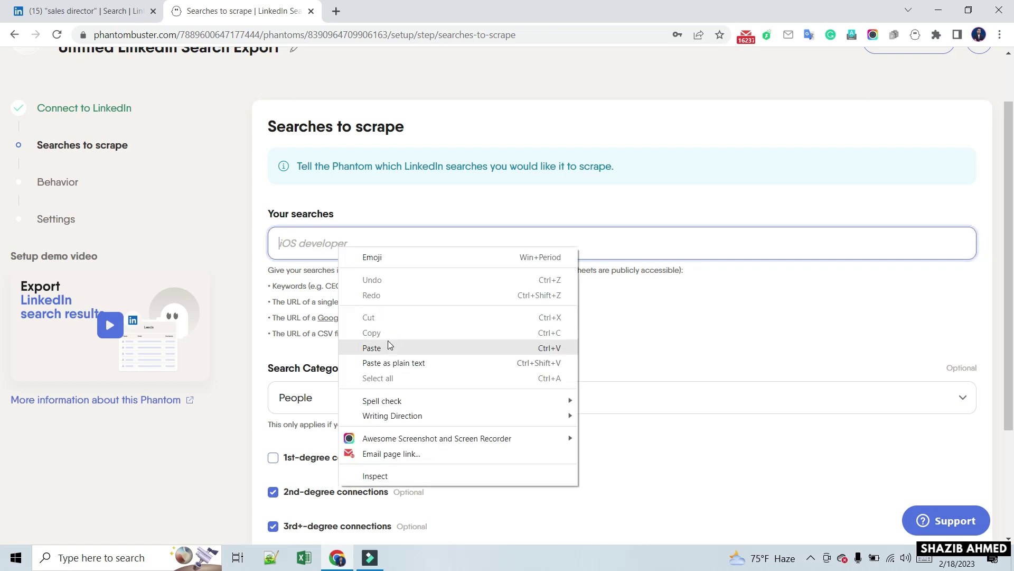
pyautogui.click(388, 342)
pyautogui.scroll(-1, 444, 394)
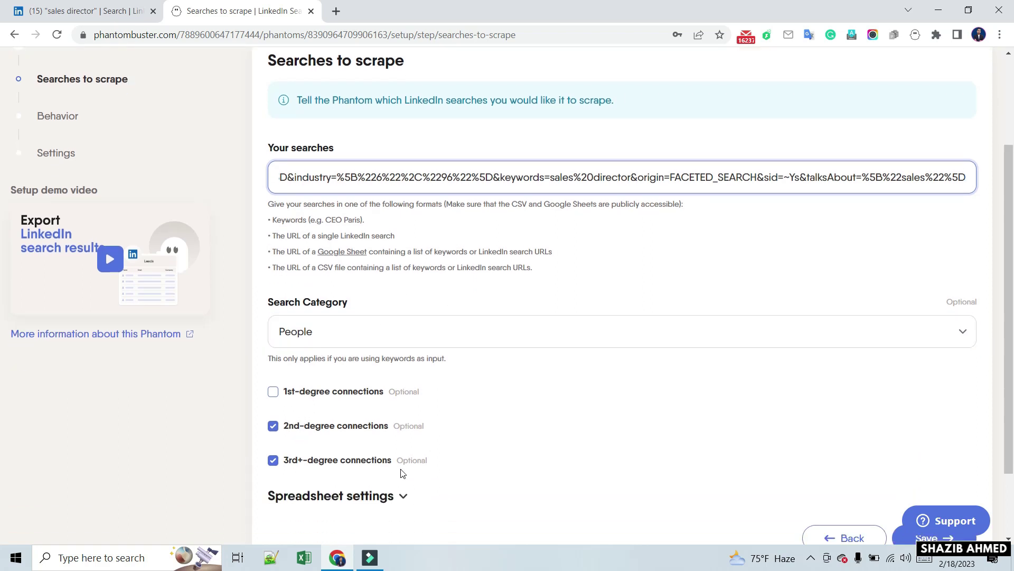
pyautogui.click(280, 395)
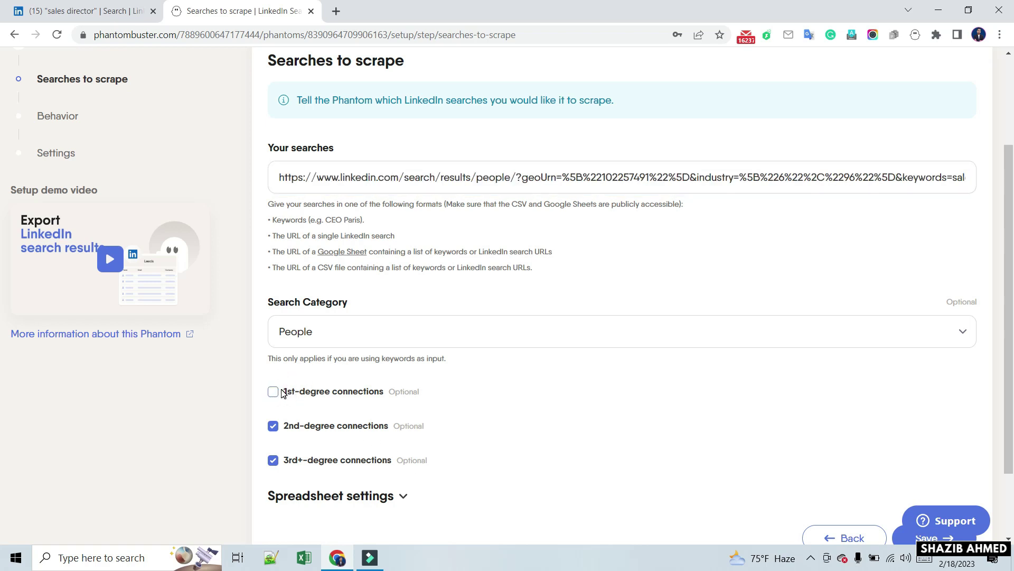
pyautogui.click(273, 392)
# Keep People as the search category and save the searches to scrape
pyautogui.scroll(-2, 397, 383)
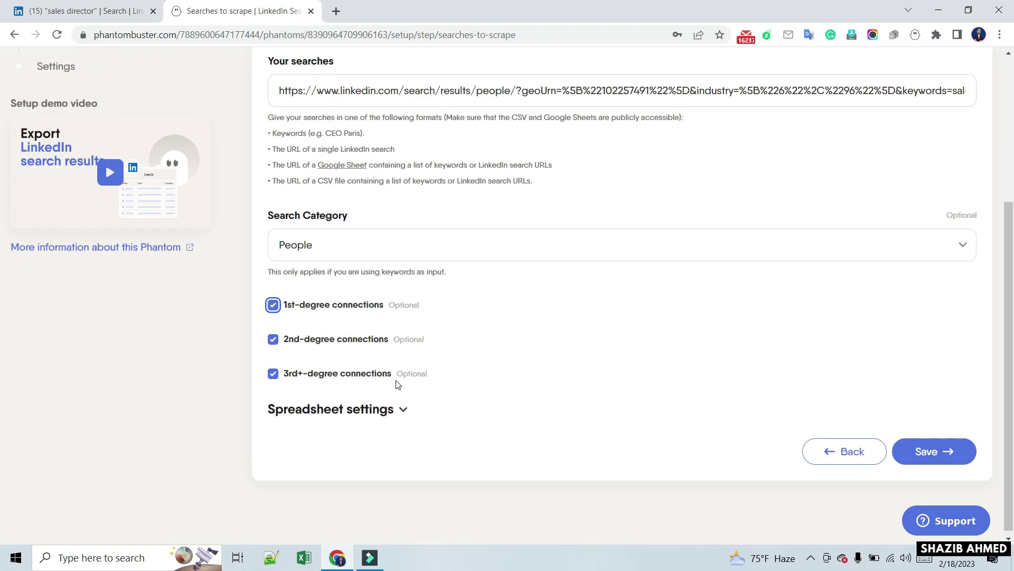
pyautogui.scroll(3, 398, 384)
pyautogui.scroll(-1, 397, 384)
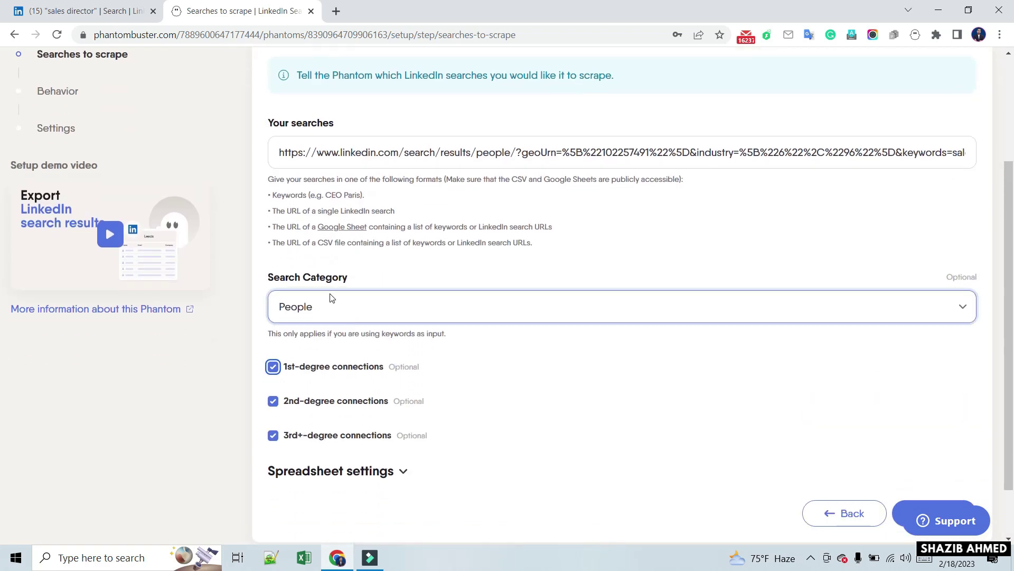
pyautogui.click(947, 304)
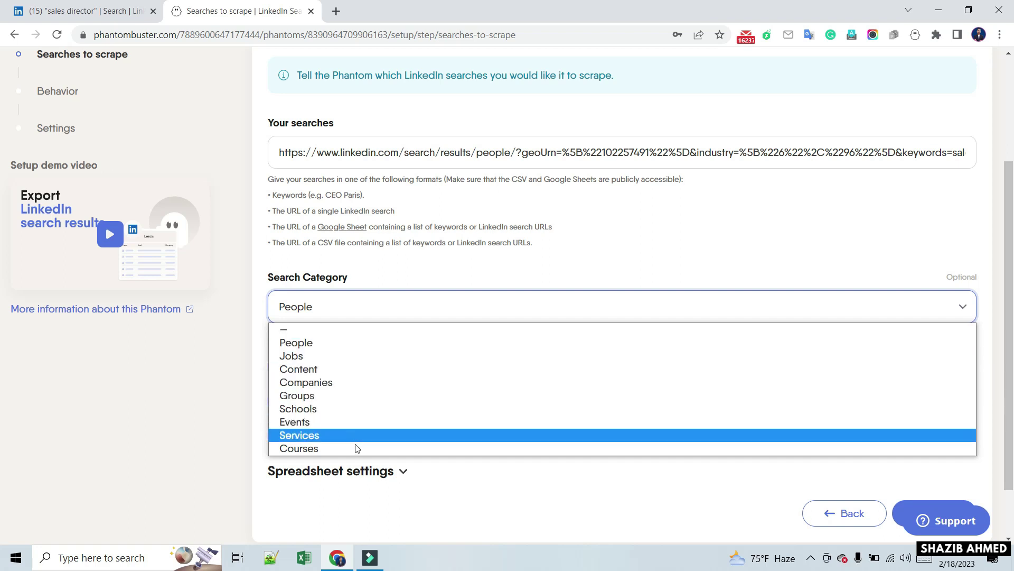
pyautogui.click(385, 310)
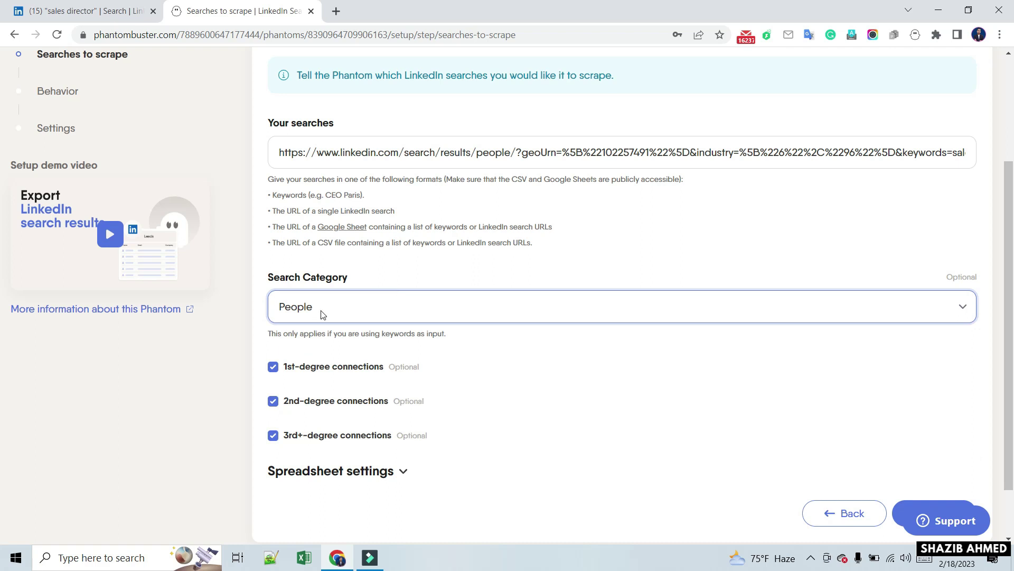
pyautogui.scroll(-1, 600, 381)
pyautogui.click(931, 448)
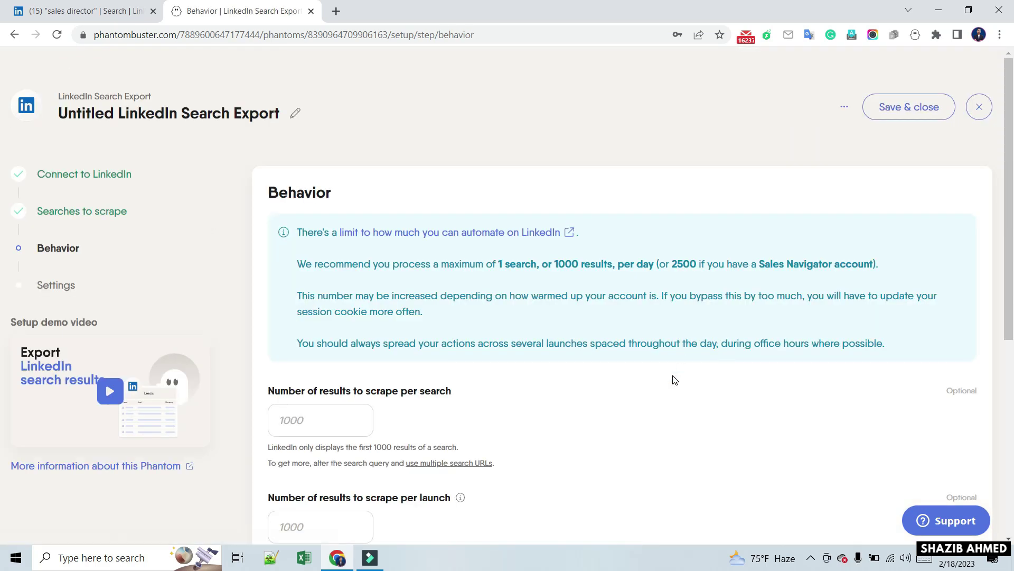
# Review the Behavior step and save it with the default limits
pyautogui.scroll(-2, 674, 380)
pyautogui.scroll(1, 674, 380)
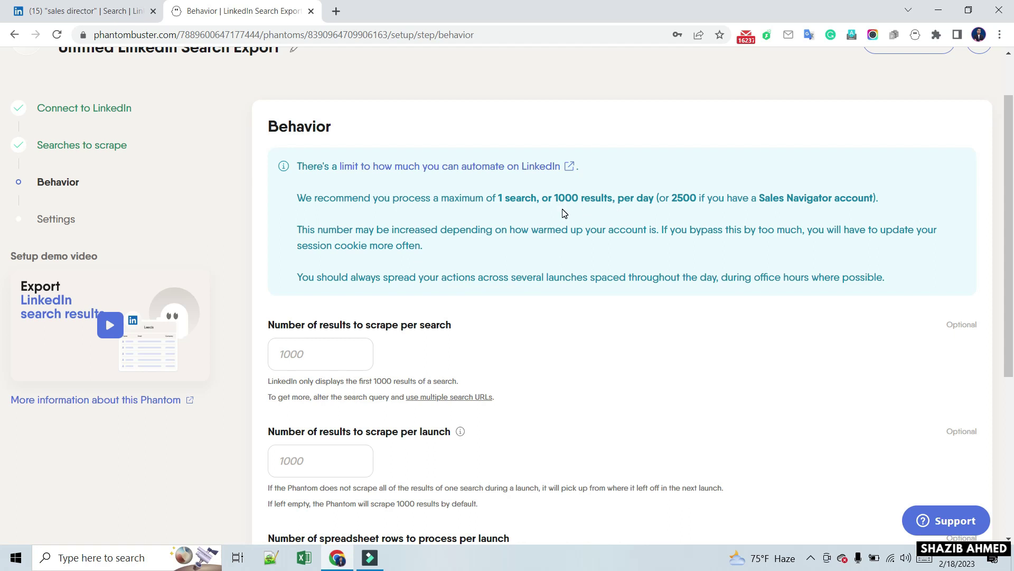
pyautogui.moveTo(499, 181)
pyautogui.mouseDown()
pyautogui.moveTo(504, 207)
pyautogui.moveTo(680, 211)
pyautogui.mouseUp()
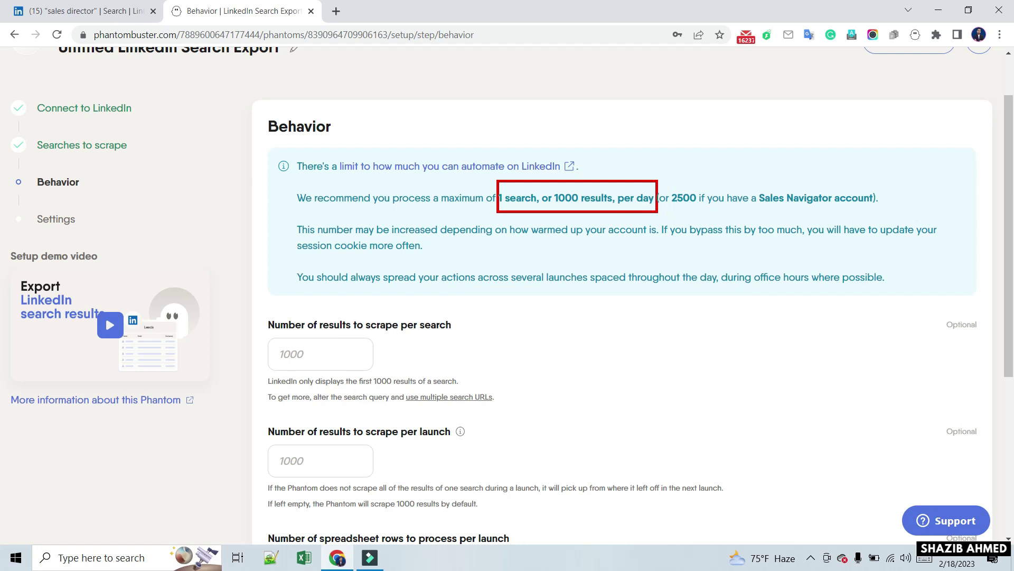
pyautogui.scroll(-2, 526, 301)
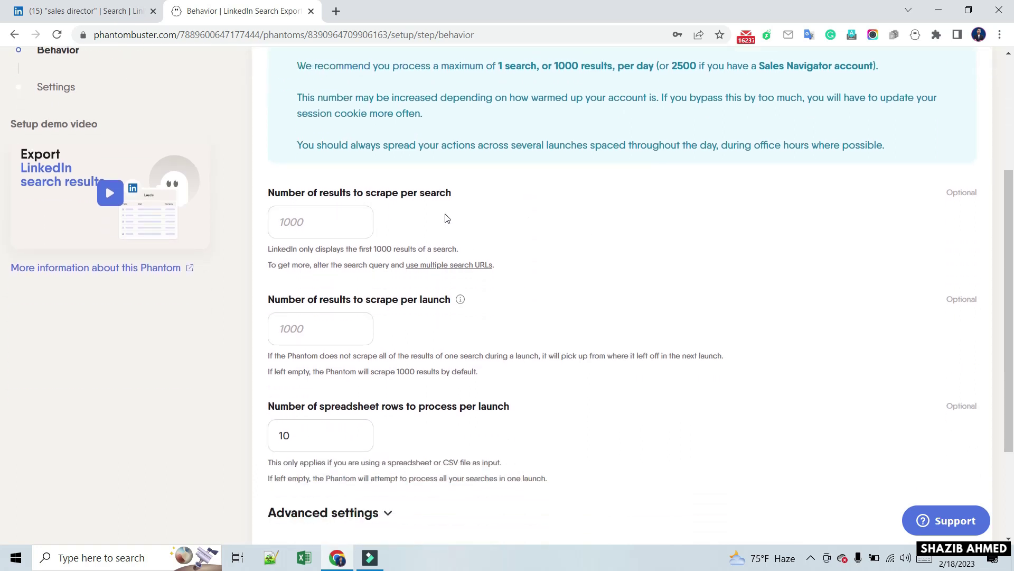
pyautogui.scroll(-1, 401, 274)
pyautogui.scroll(-3, 401, 274)
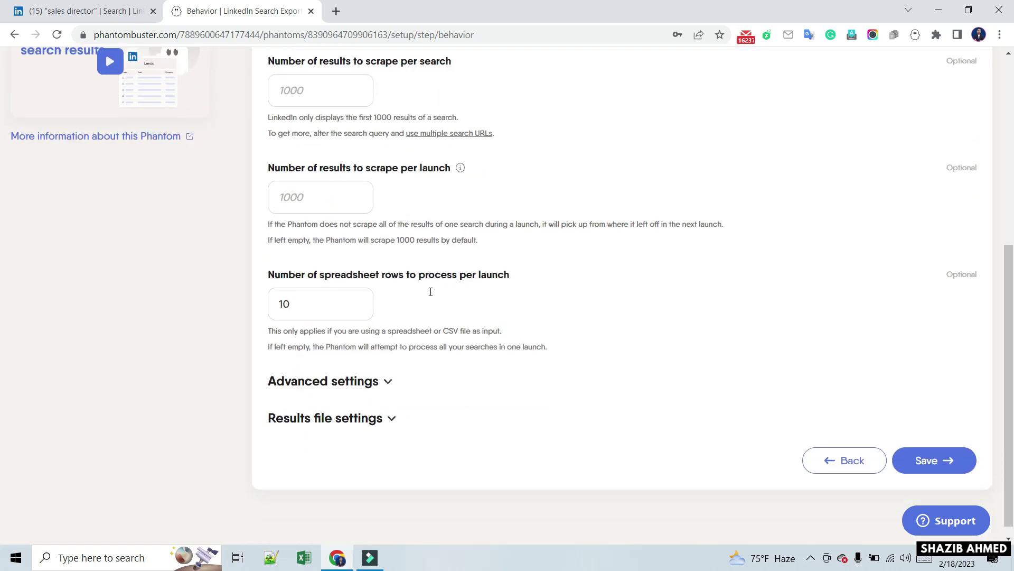
pyautogui.click(927, 446)
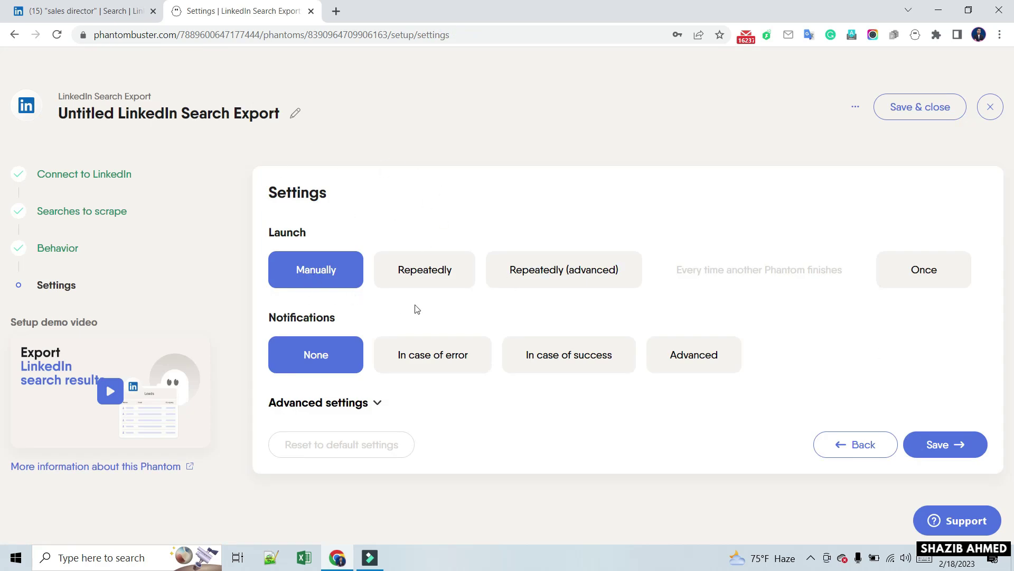
# Save Settings with Manual launch and no notifications, then launch the phantom
pyautogui.click(949, 445)
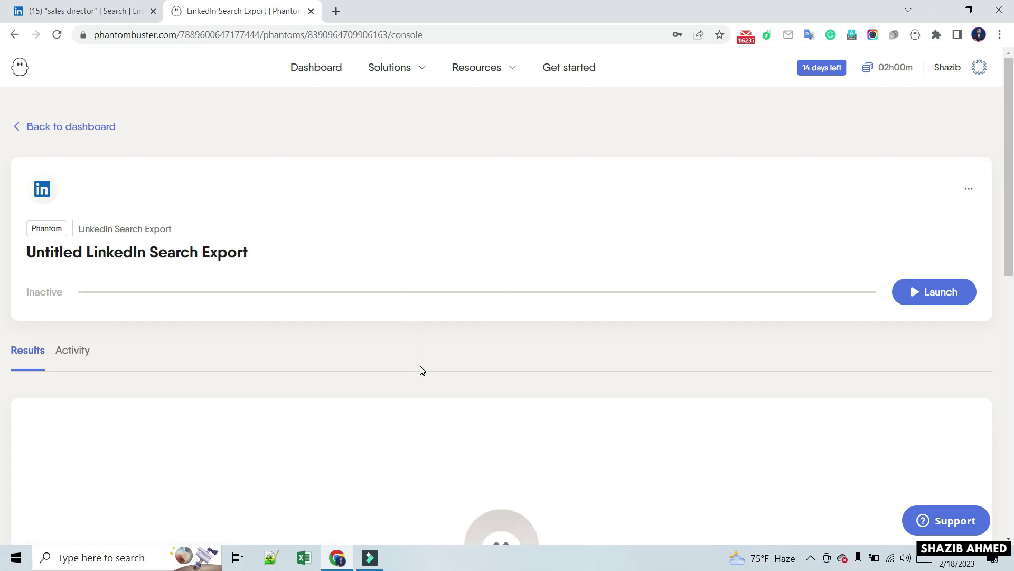
pyautogui.scroll(-1, 422, 370)
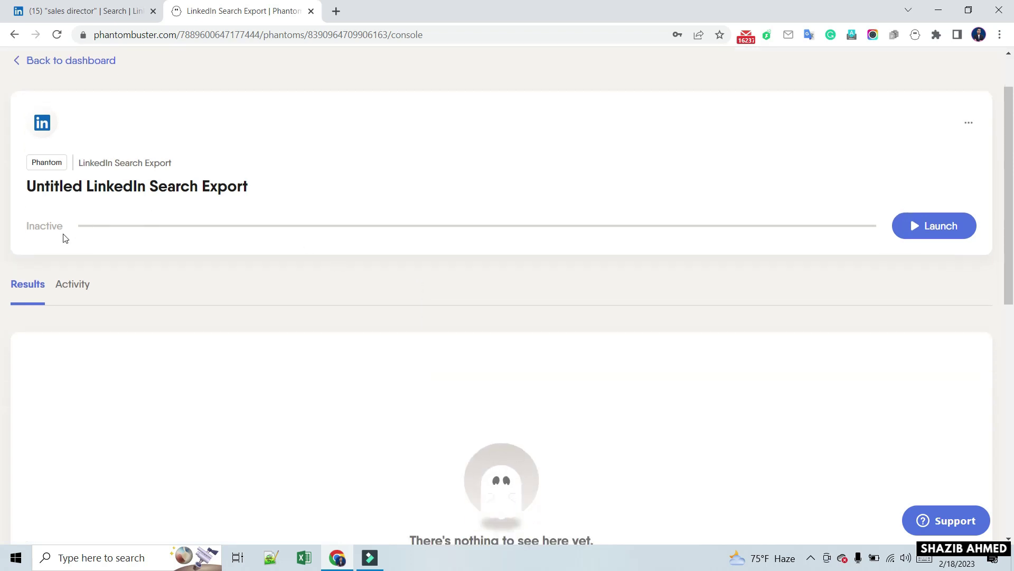
pyautogui.moveTo(15, 208); pyautogui.dragTo(78, 245)
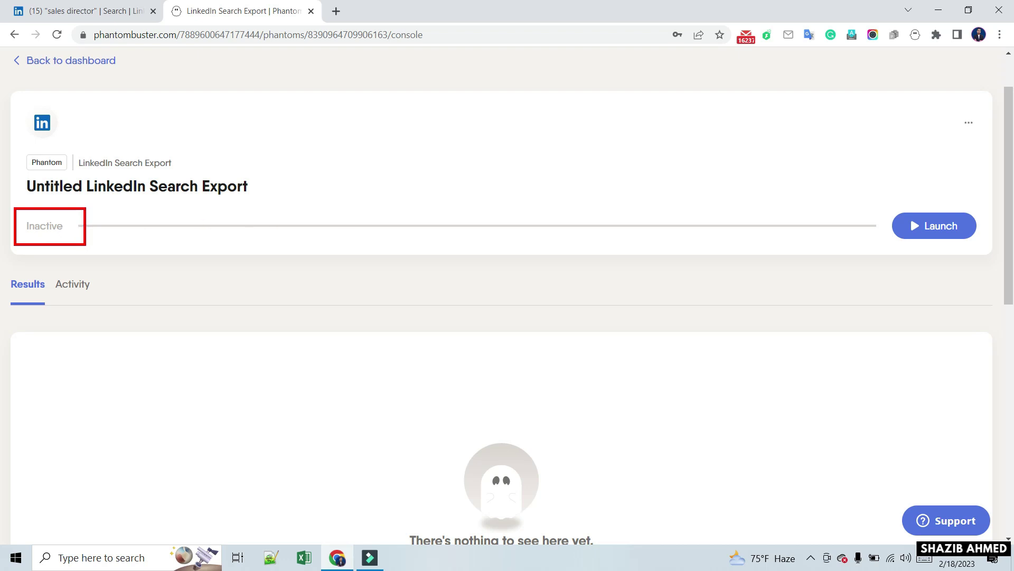
pyautogui.moveTo(866, 218); pyautogui.dragTo(99, 216)
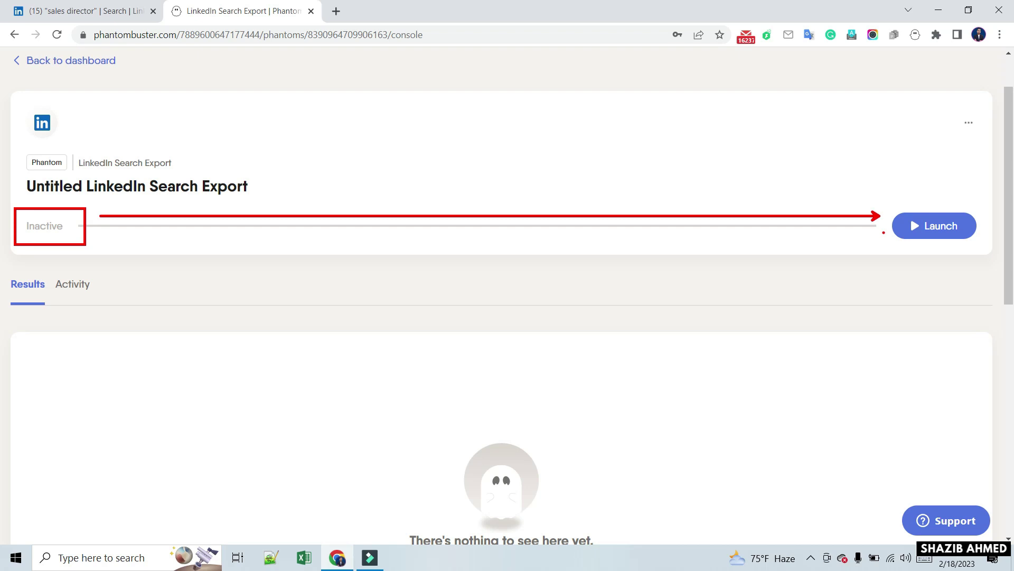
pyautogui.press('Escape')
pyautogui.click(940, 235)
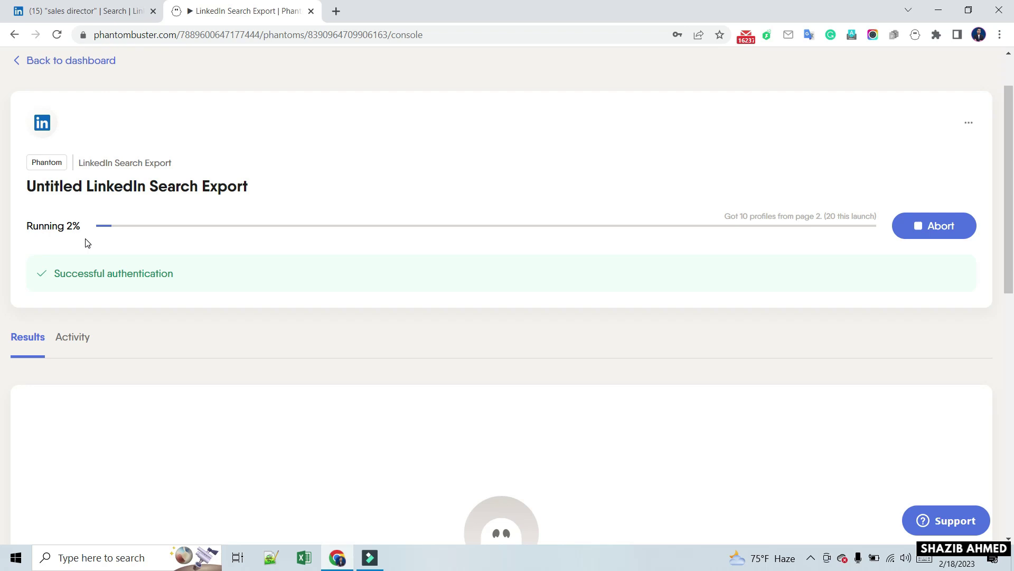
# Let the run finish with 166 profiles found, then download the results as CSV
pyautogui.moveTo(12, 202); pyautogui.dragTo(144, 248)
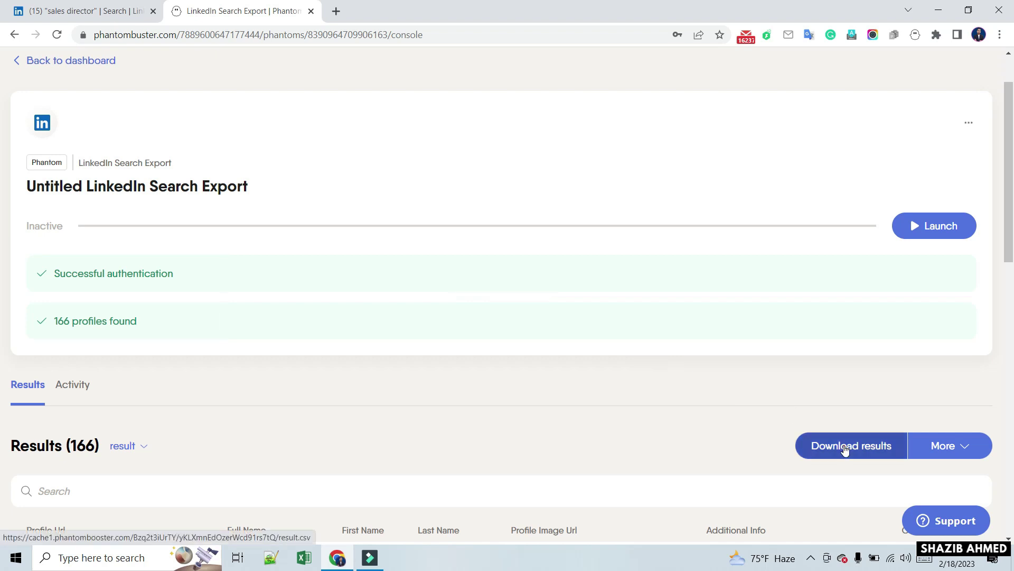
pyautogui.click(847, 447)
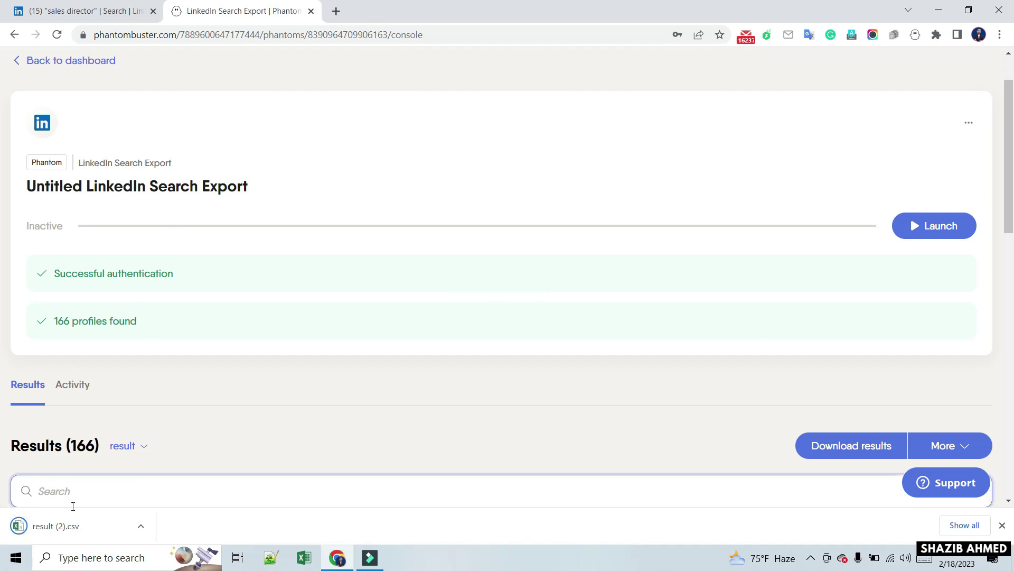
# Open the downloaded result (2).csv from Chrome's download bar
pyautogui.click(70, 525)
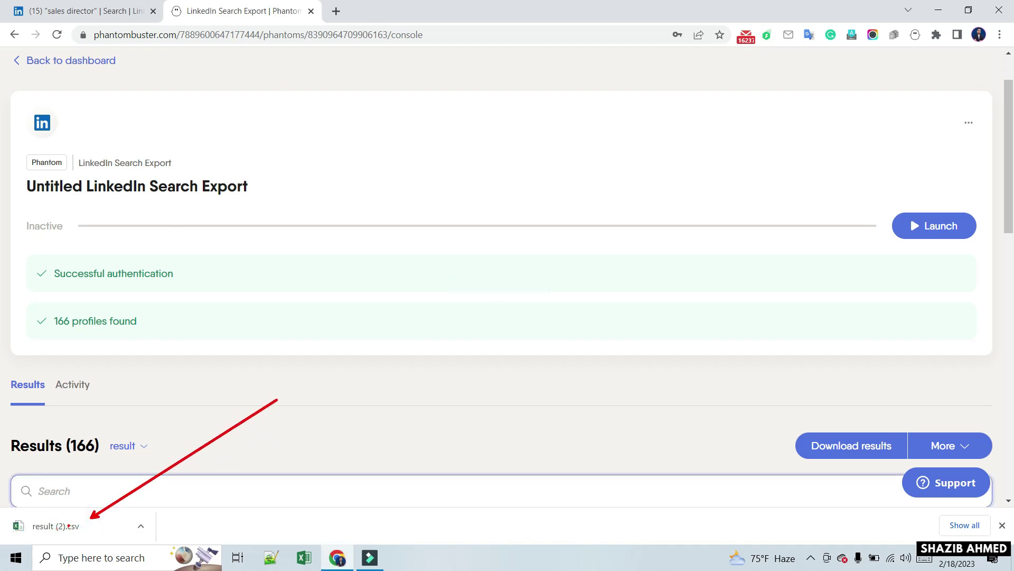
pyautogui.click(73, 524)
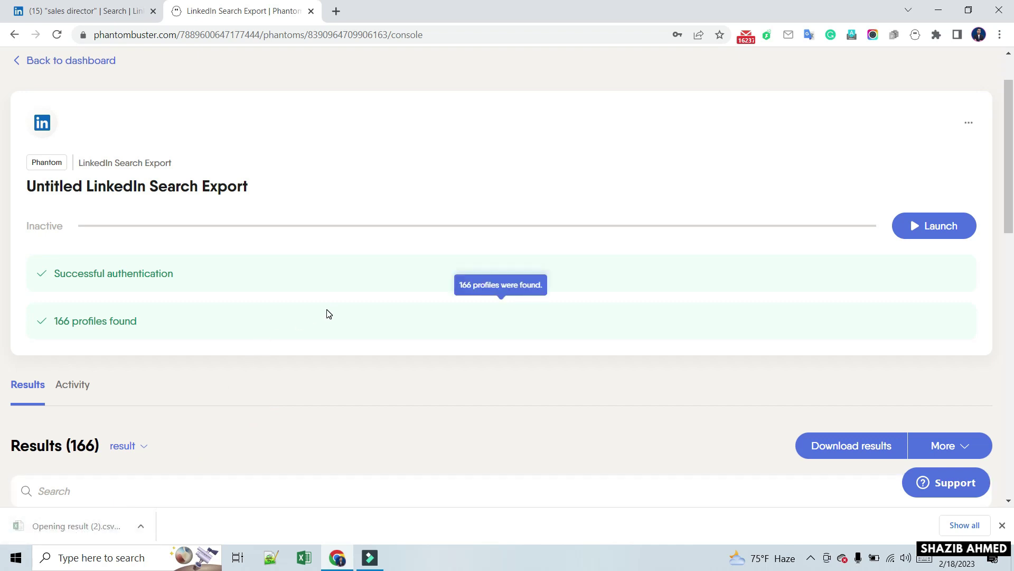